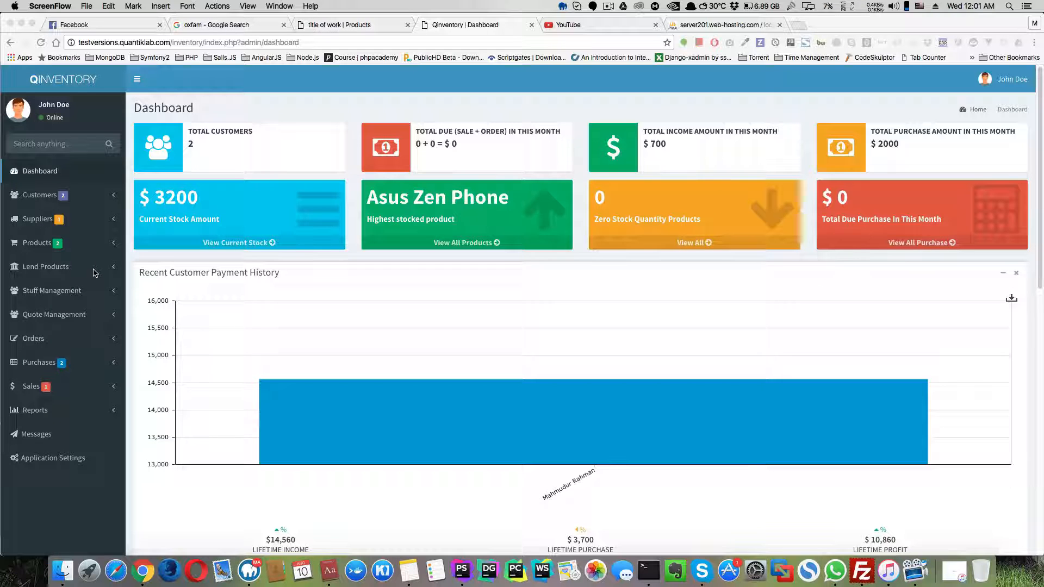
Open the form for lending a product from the Lend Products section.
left_click(113, 271)
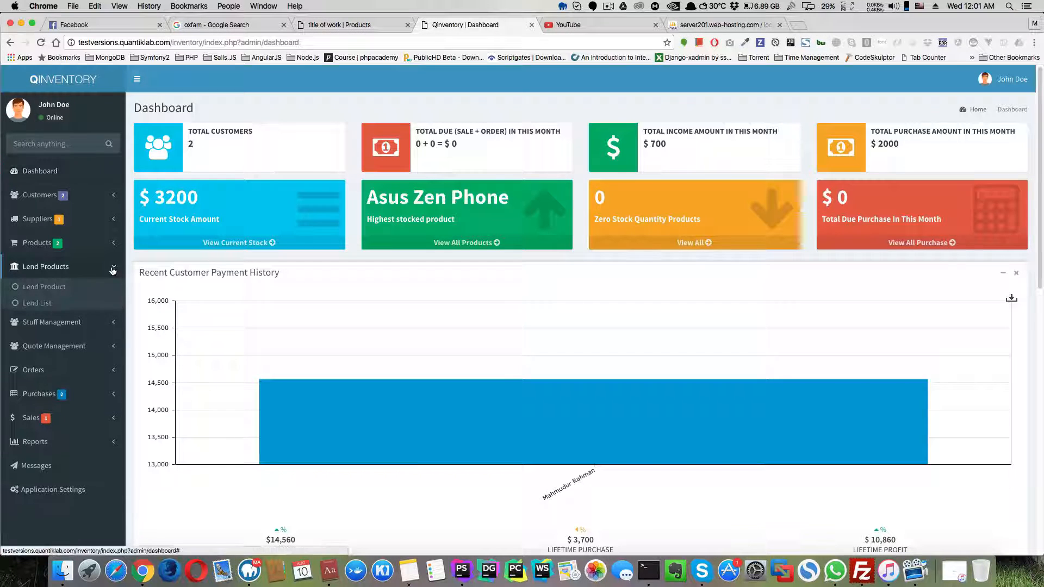
left_click(112, 271)
left_click(91, 270)
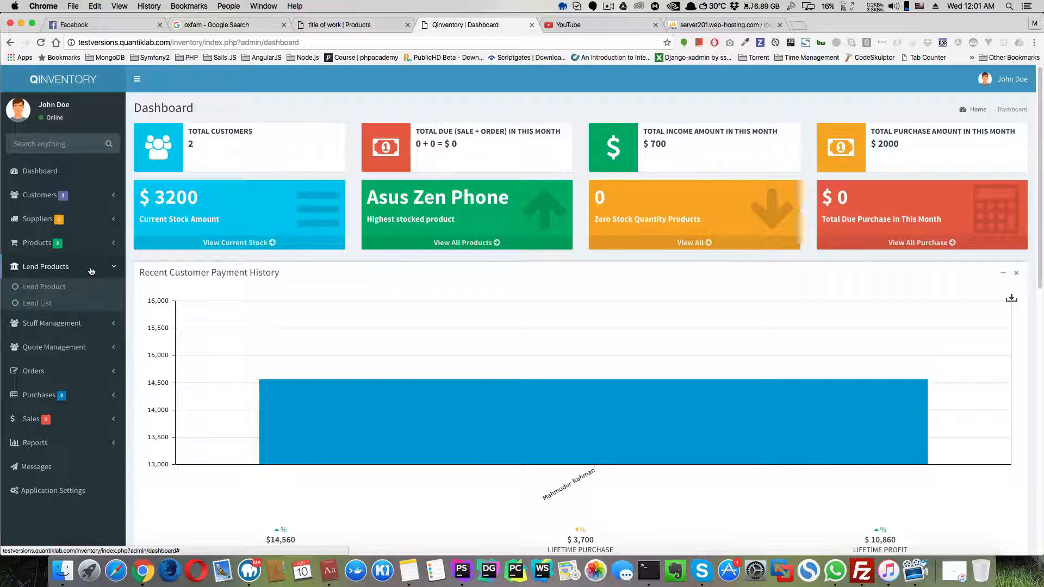
left_click(59, 291)
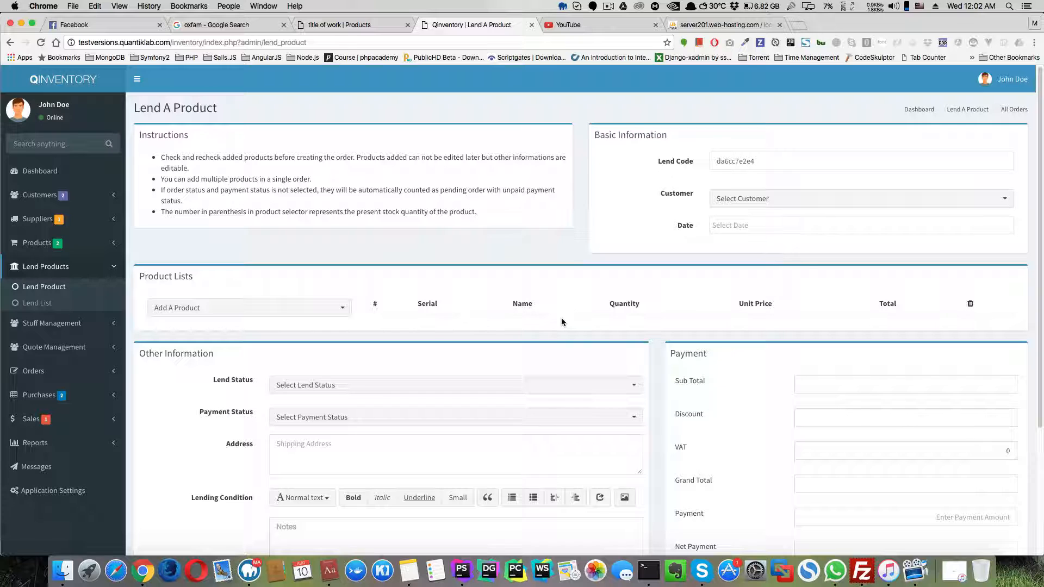
Select the first listed customer for the lend and set its date to 08/10/2016.
left_click(785, 201)
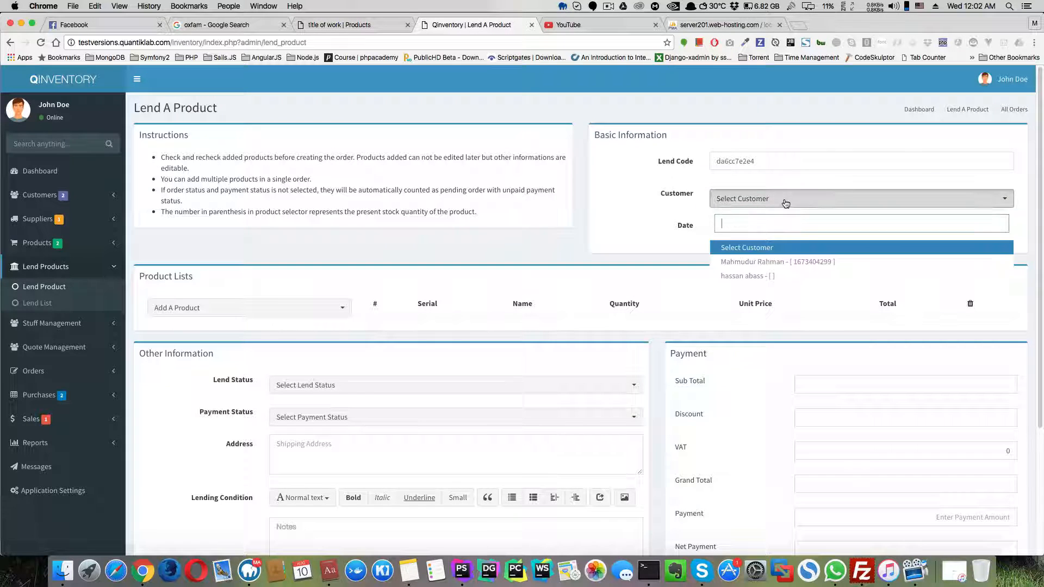
left_click(781, 162)
left_click(768, 199)
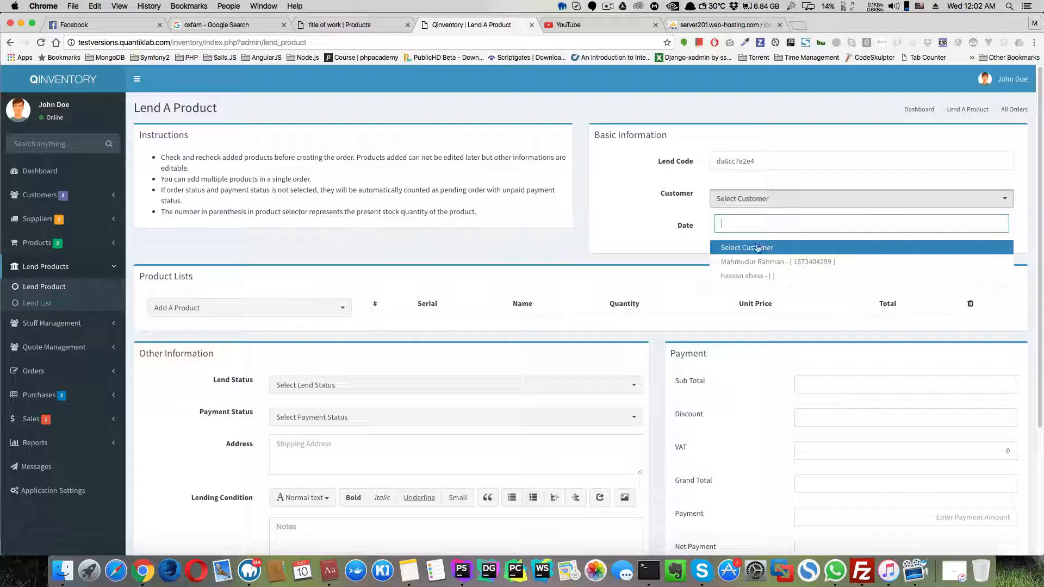
left_click(752, 263)
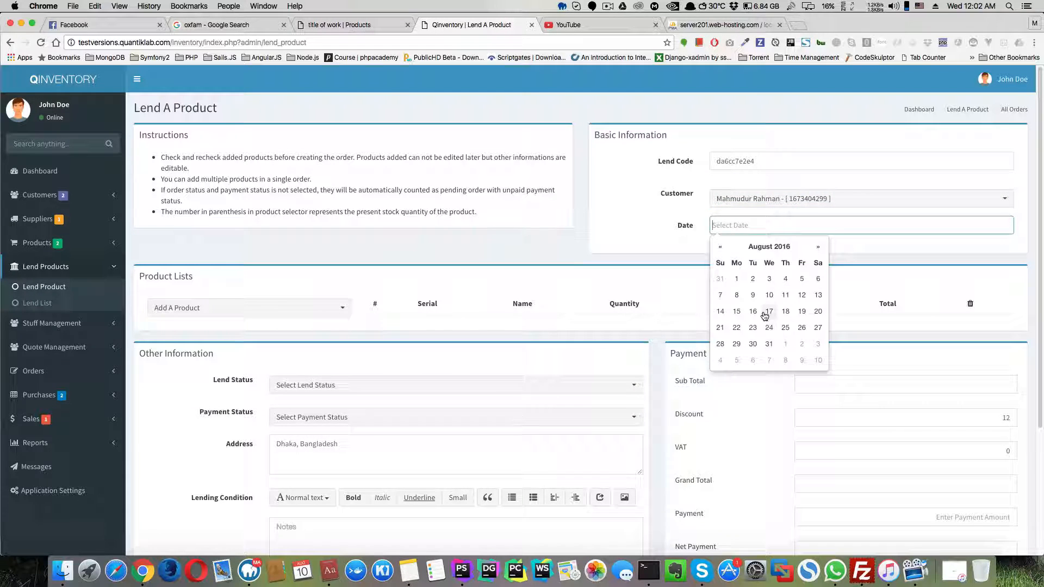
left_click(752, 295)
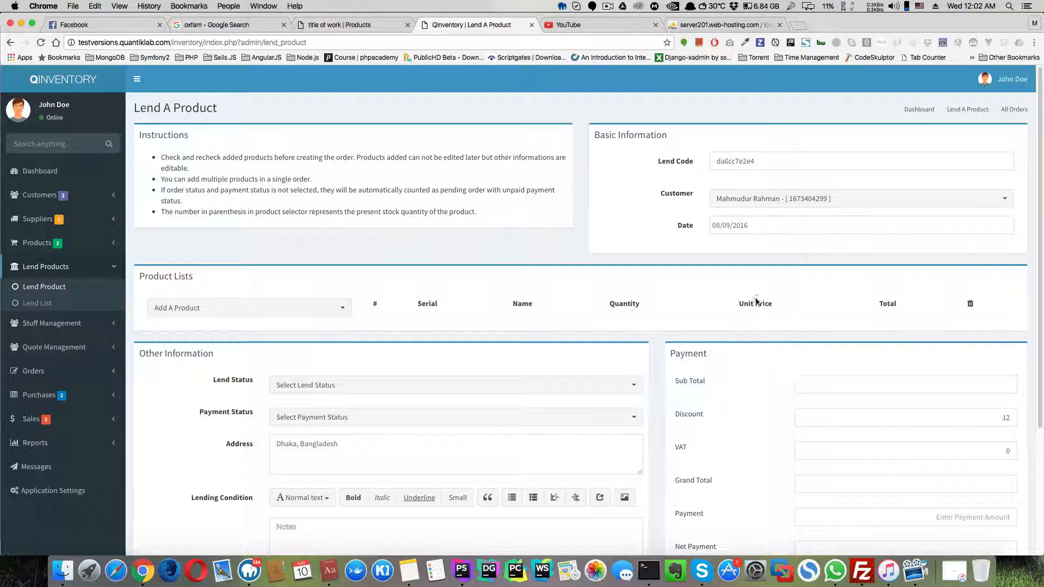
left_click(765, 227)
left_click(769, 295)
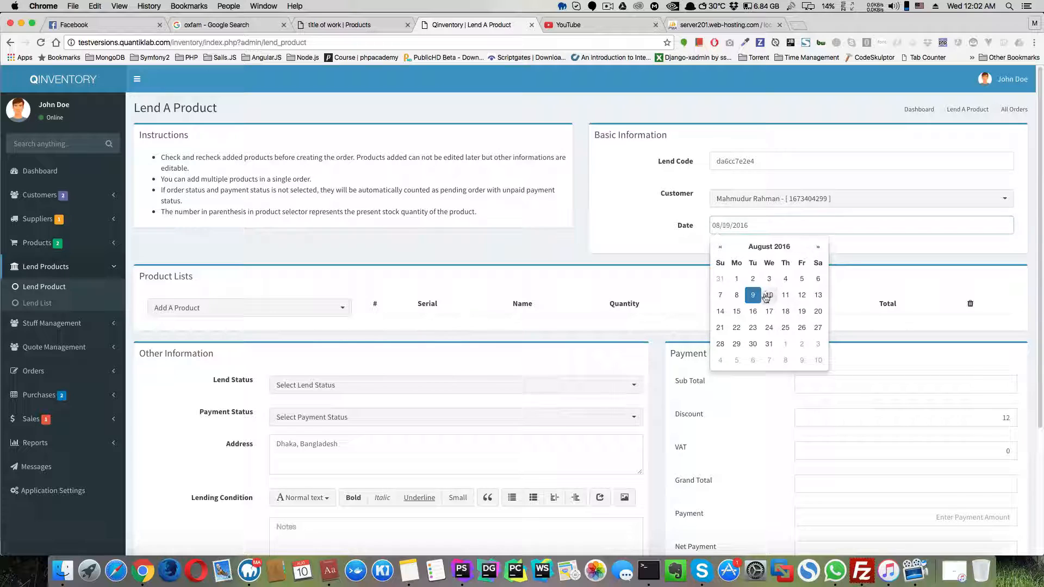
Set the lend status to Lend and the payment status to Unpaid.
left_click(341, 388)
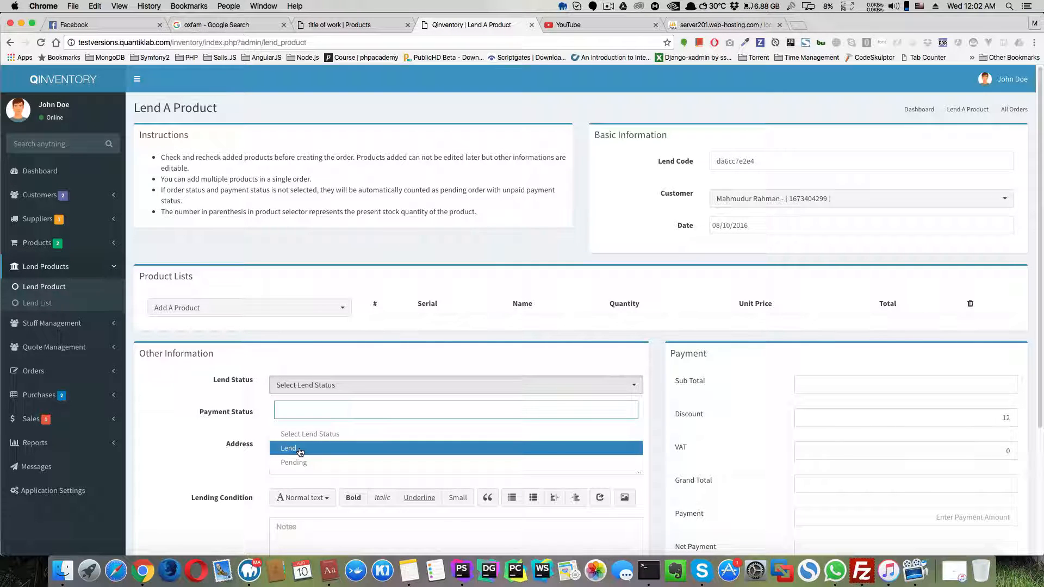
left_click(300, 449)
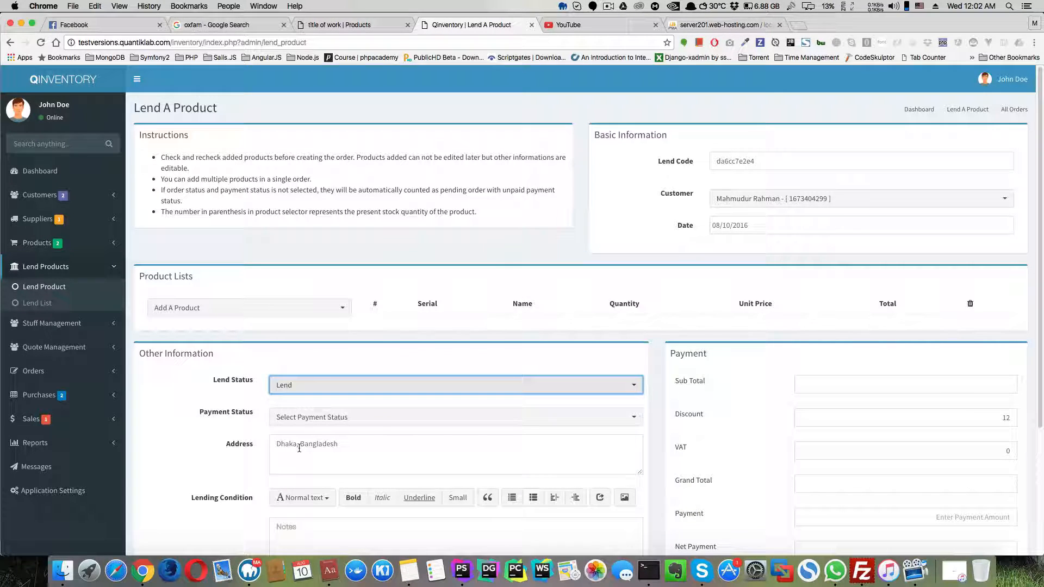
left_click(342, 419)
left_click(289, 481)
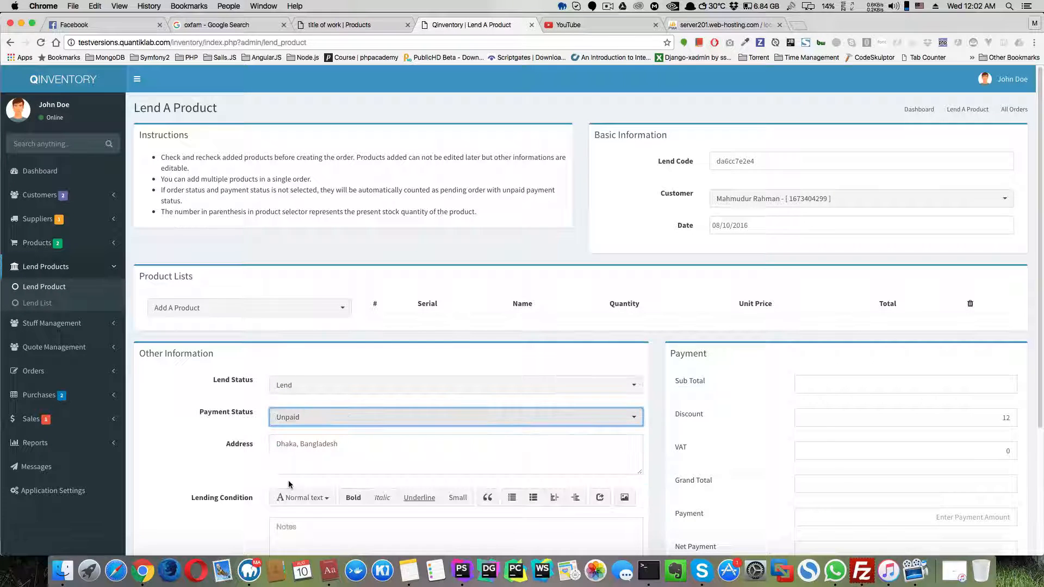
Enter "Product is good condition." as the lending condition and add Galaxy s7 EDGE to the product list.
scroll(467, 433, "down", 5)
left_click(355, 364)
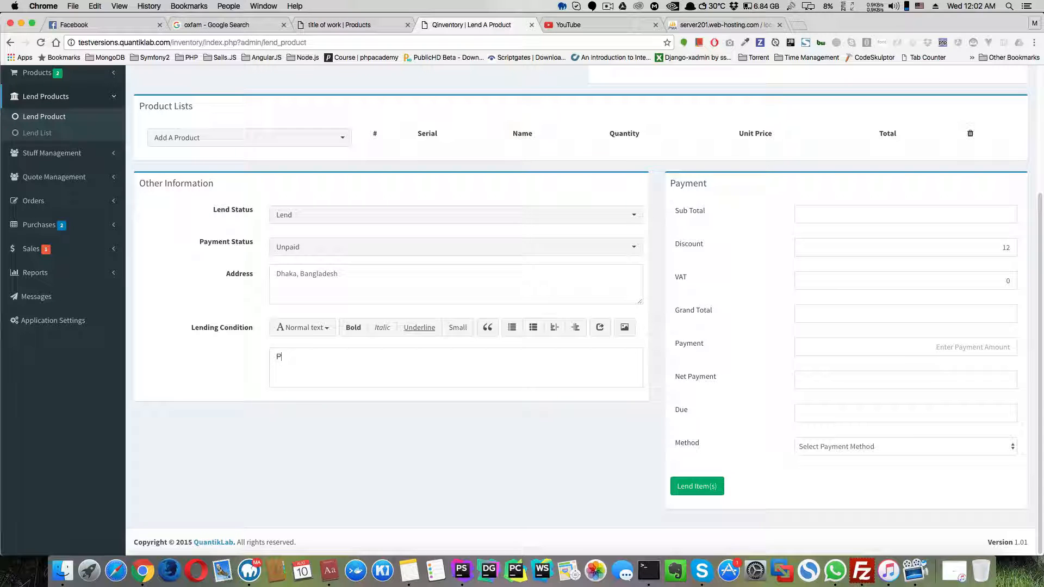
type("Product is good cond")
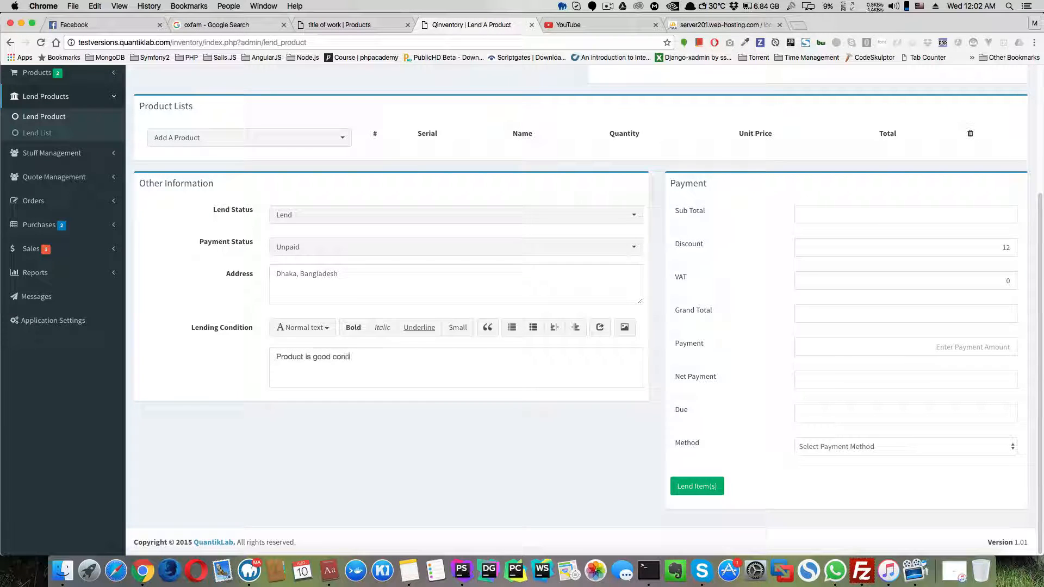
type("ition.")
left_click(249, 141)
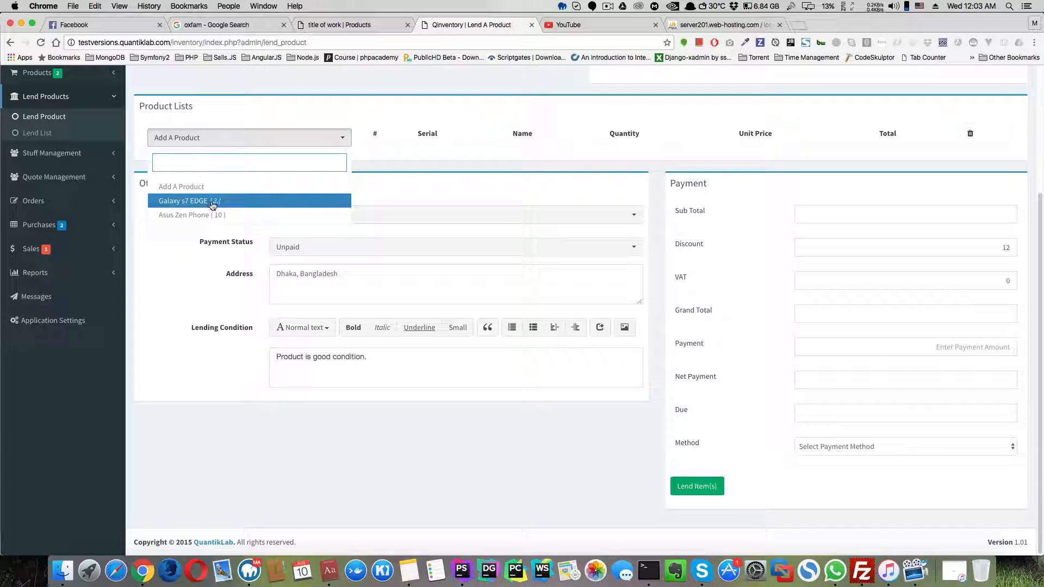
left_click(212, 202)
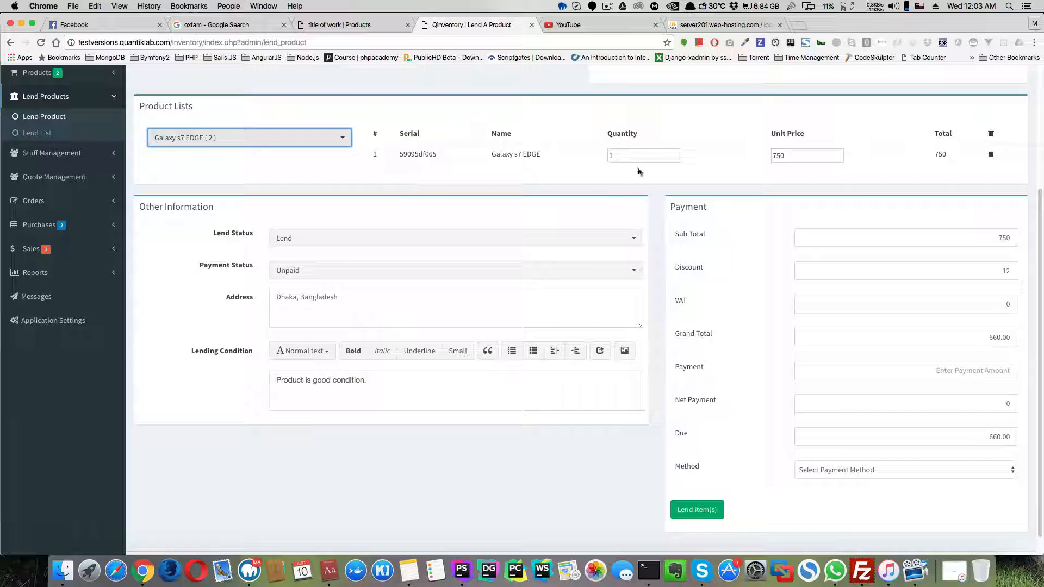
Set the payment to 0 with Cash as the payment method and submit the lend.
left_click(921, 373)
type("0")
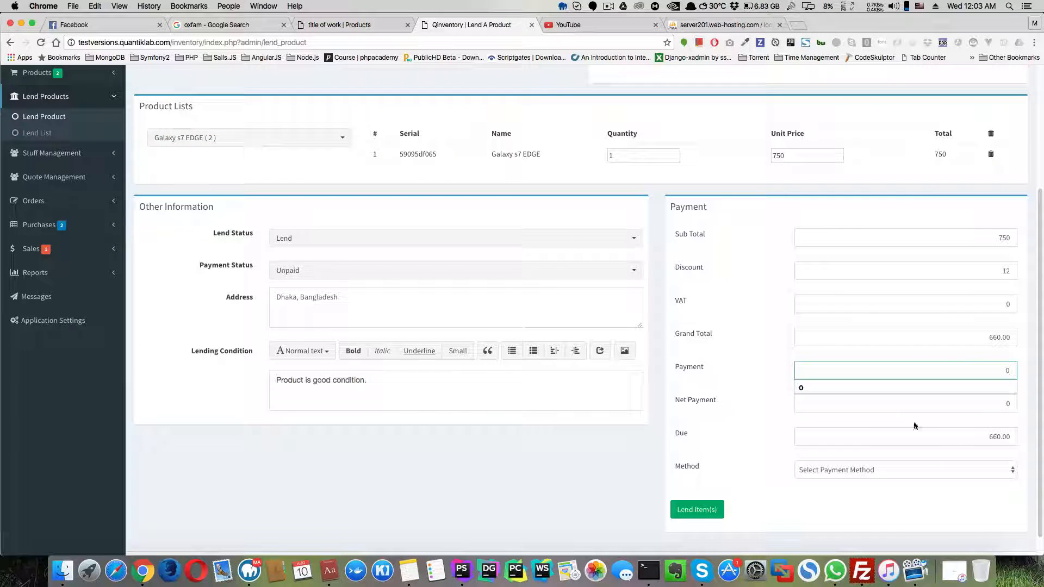
left_click(865, 470)
left_click(851, 482)
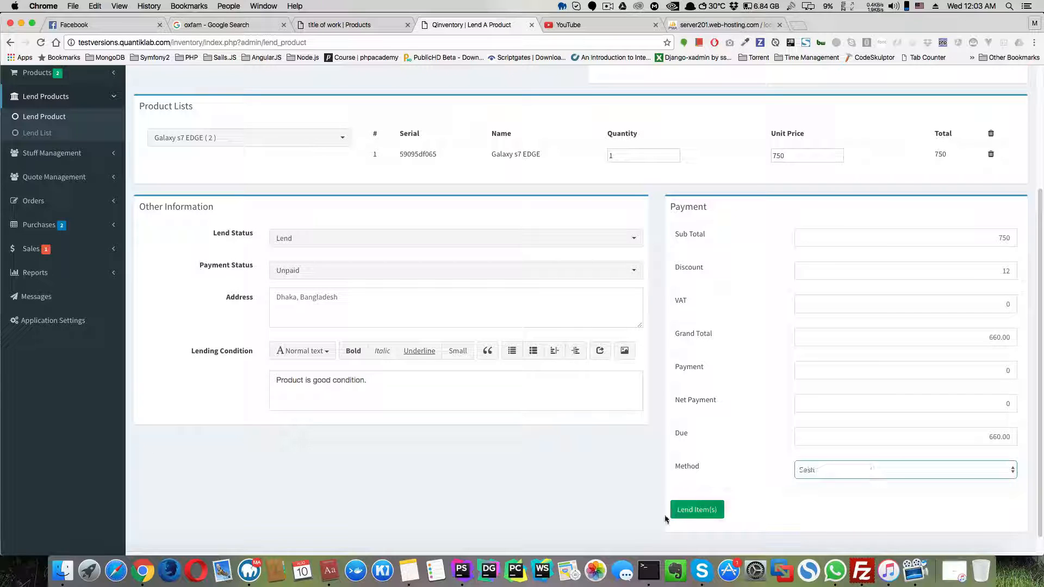
left_click(690, 511)
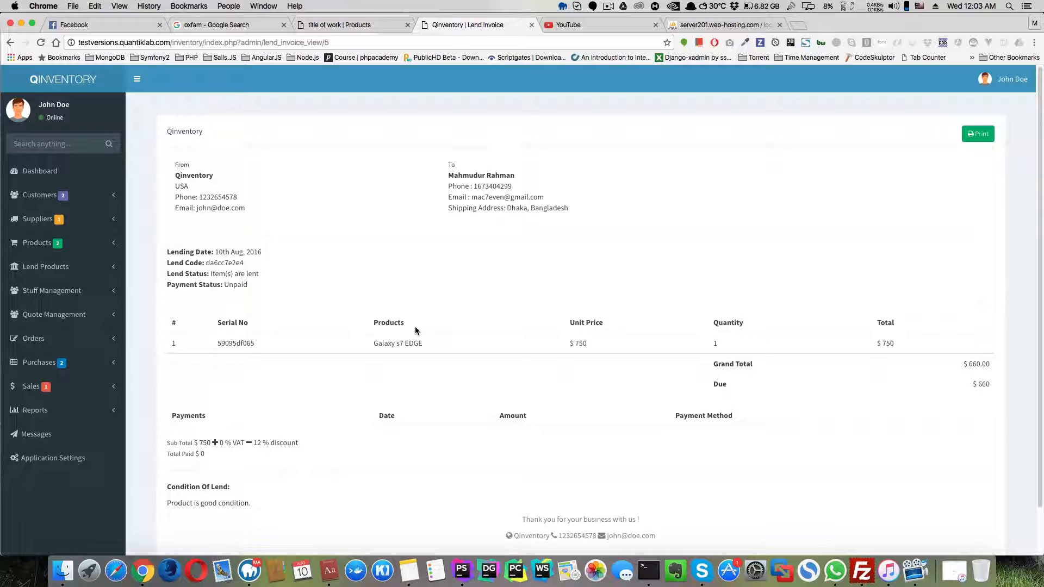
Review the lend invoice from the lending details down to the payments and the condition of the lend.
scroll(416, 327, "down", 2)
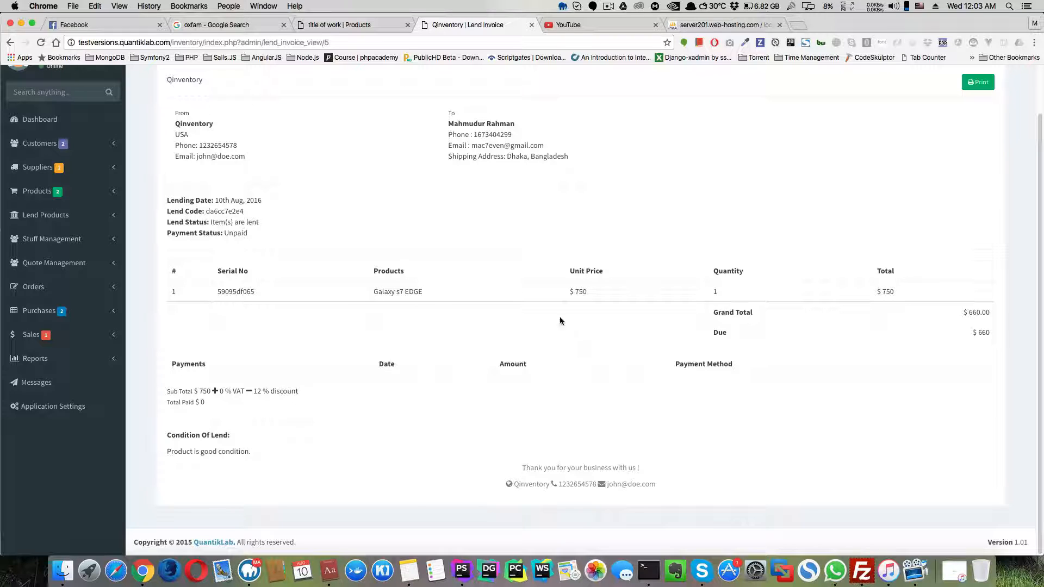
scroll(425, 299, "up", 2)
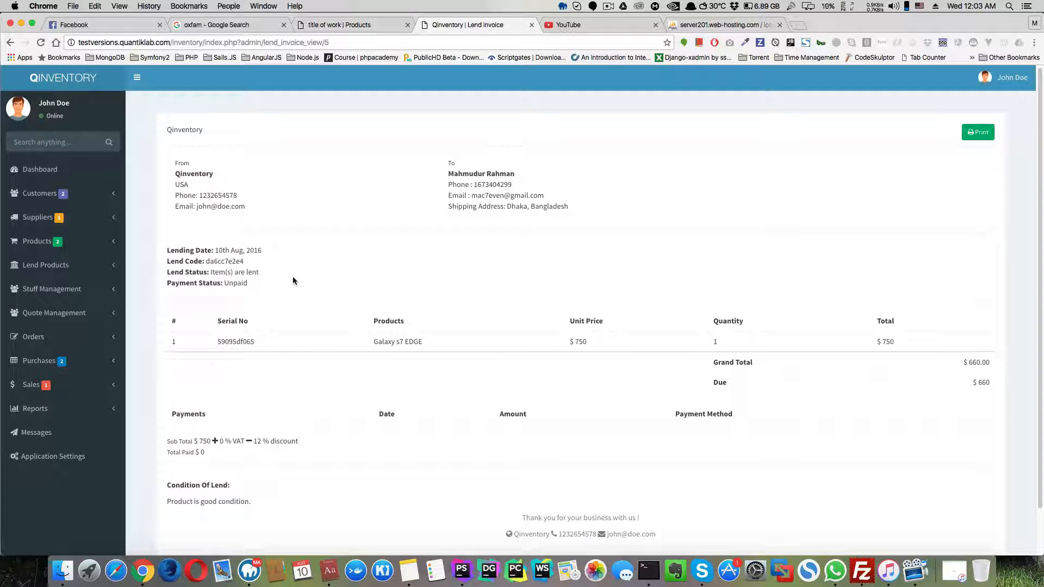
scroll(274, 301, "down", 2)
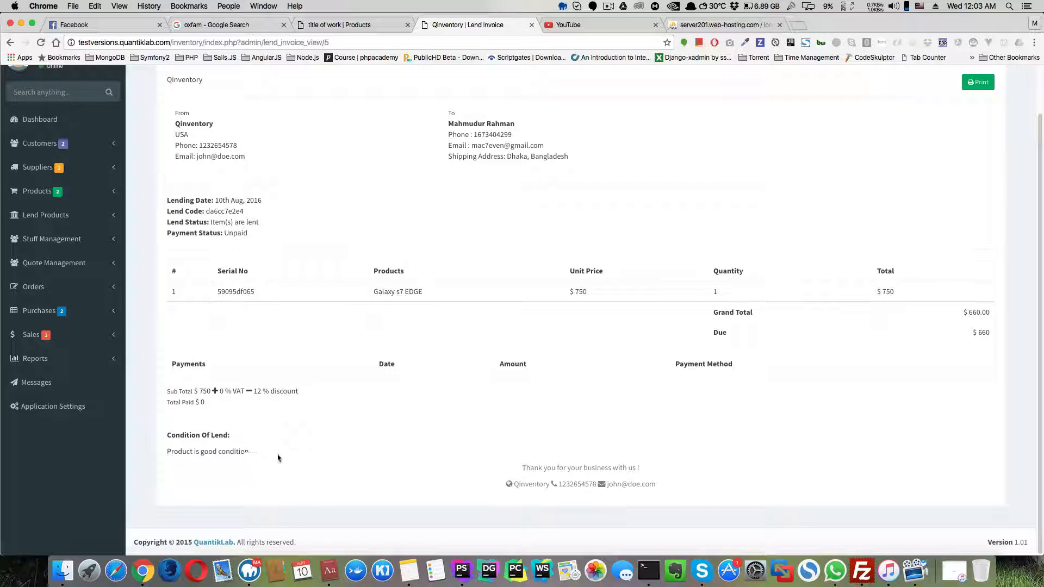
scroll(305, 450, "up", 2)
Open the lend list, check its pending entries, and download the lend invoice of the lent order.
left_click(48, 267)
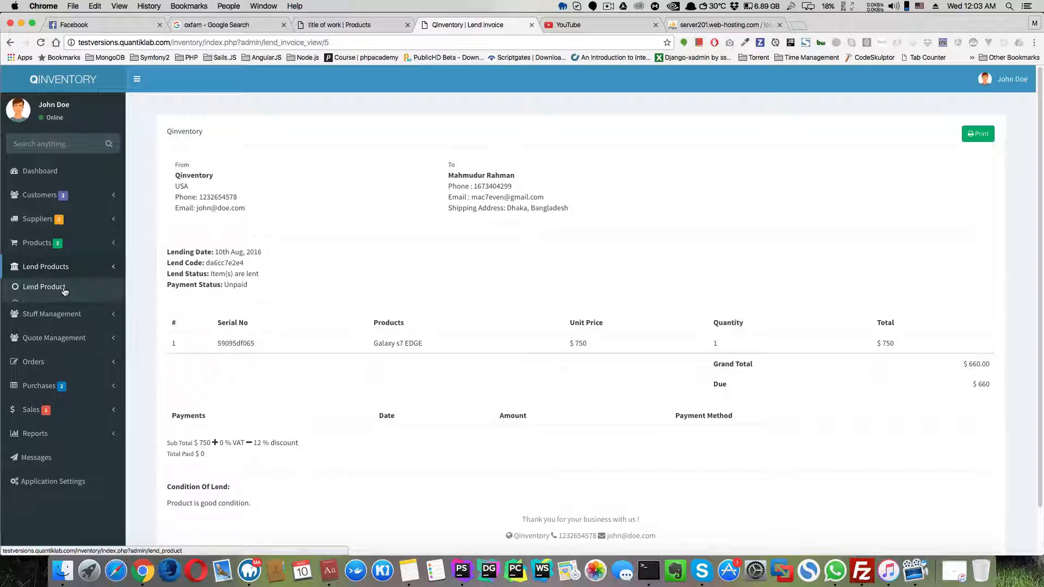
left_click(49, 304)
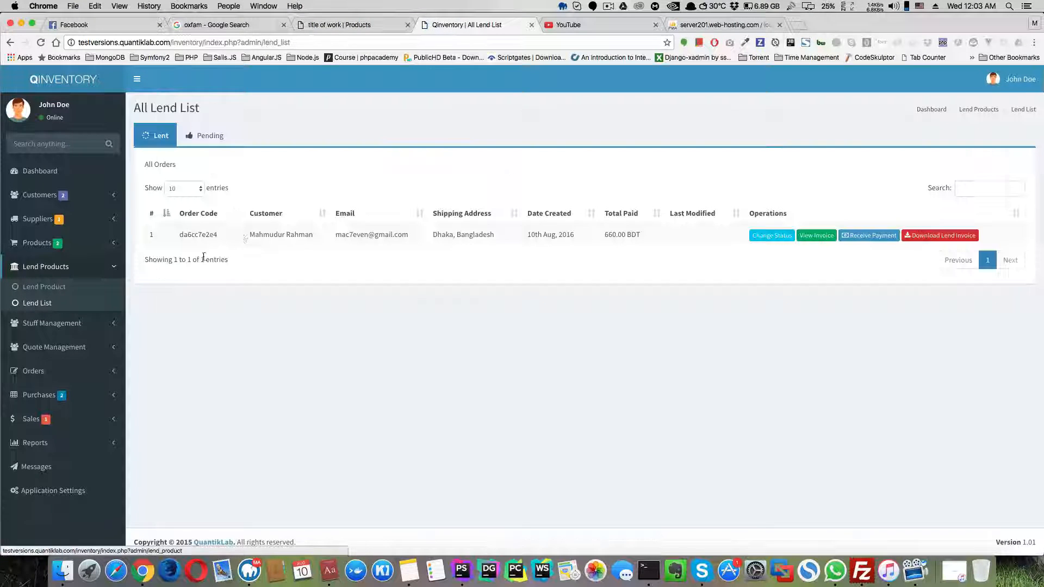
left_click(215, 139)
left_click(162, 139)
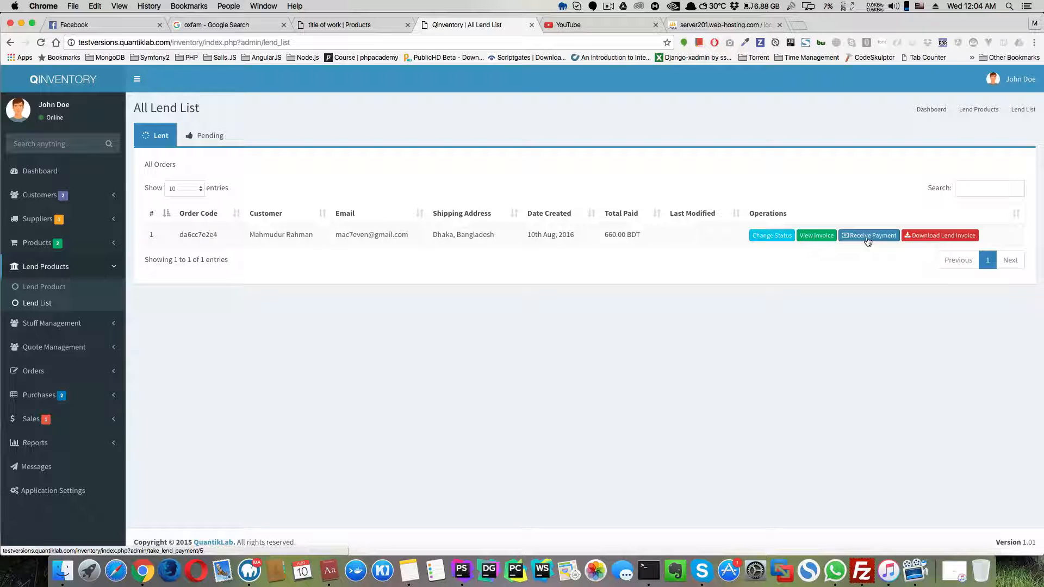
left_click(943, 240)
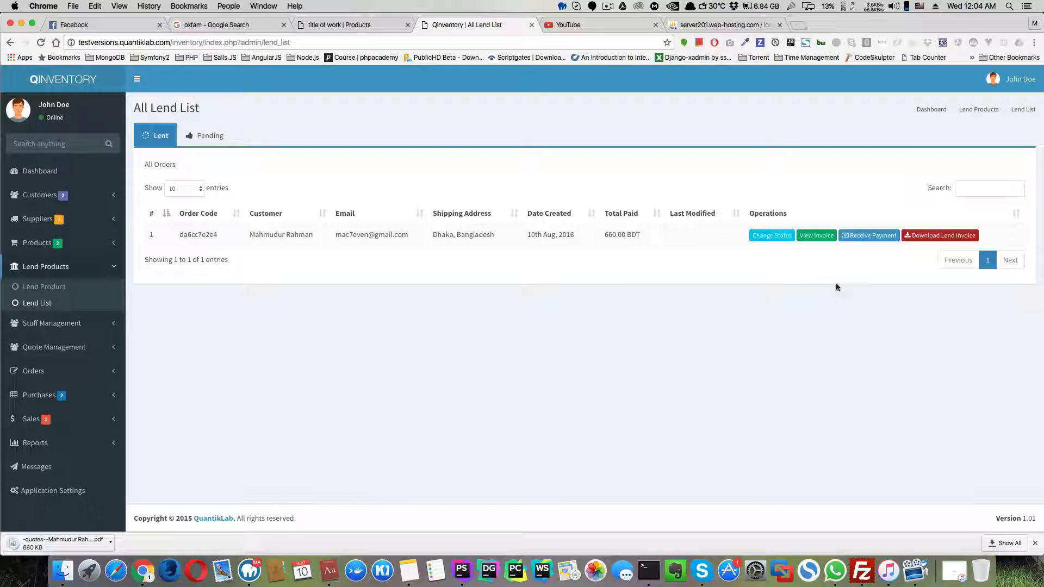
Examine the amount, method and date fields of the lent order's Receive Payment form, and return to the lend list.
left_click(869, 236)
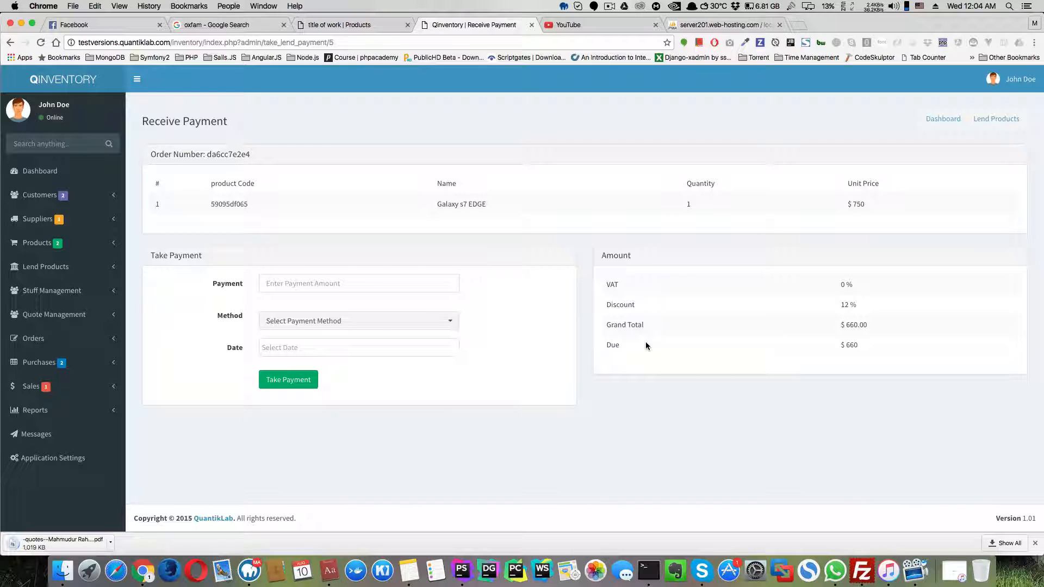
left_click(295, 285)
left_click(342, 322)
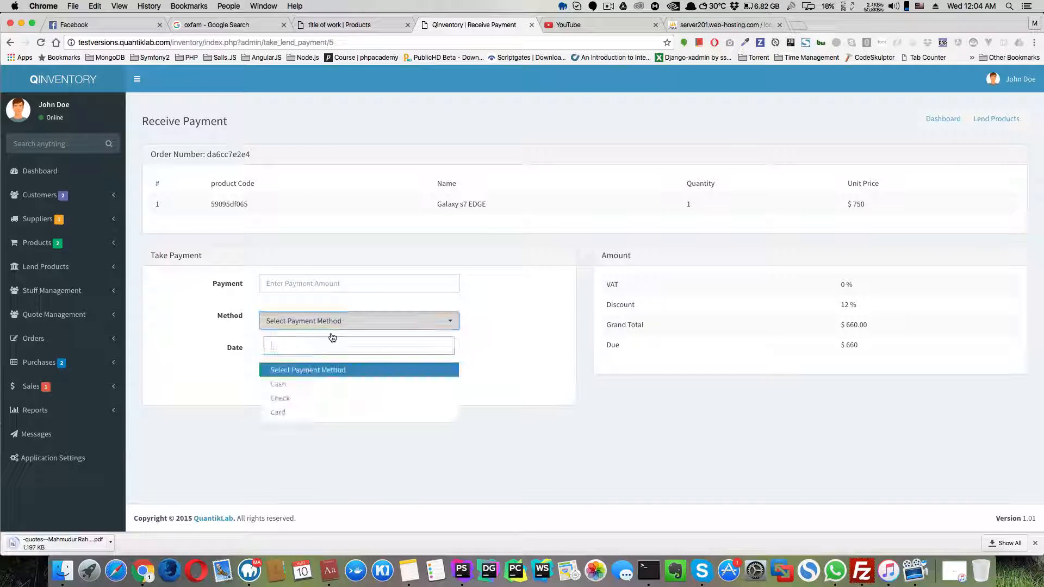
left_click(228, 356)
left_click(305, 348)
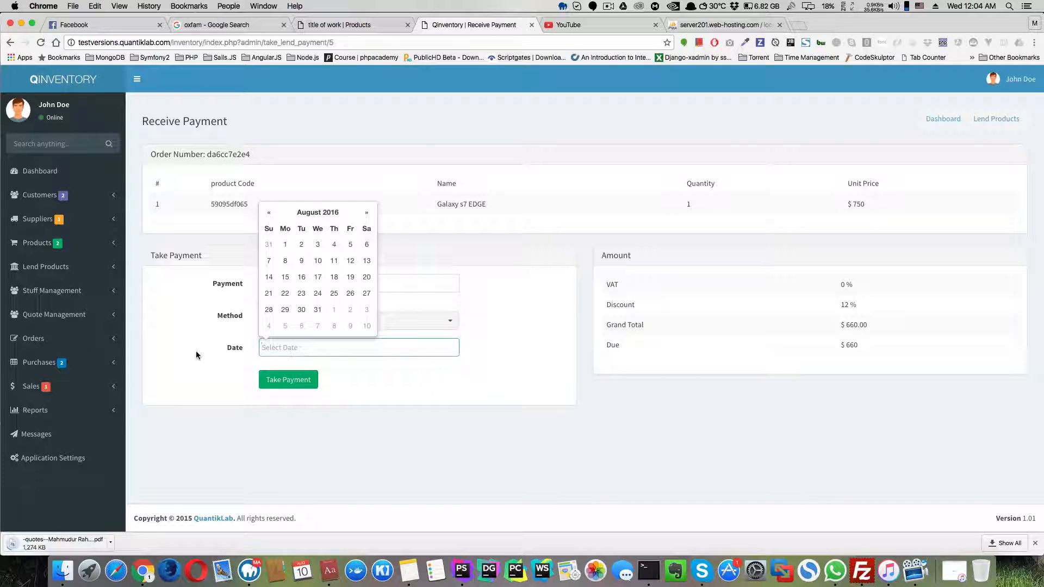
left_click(196, 354)
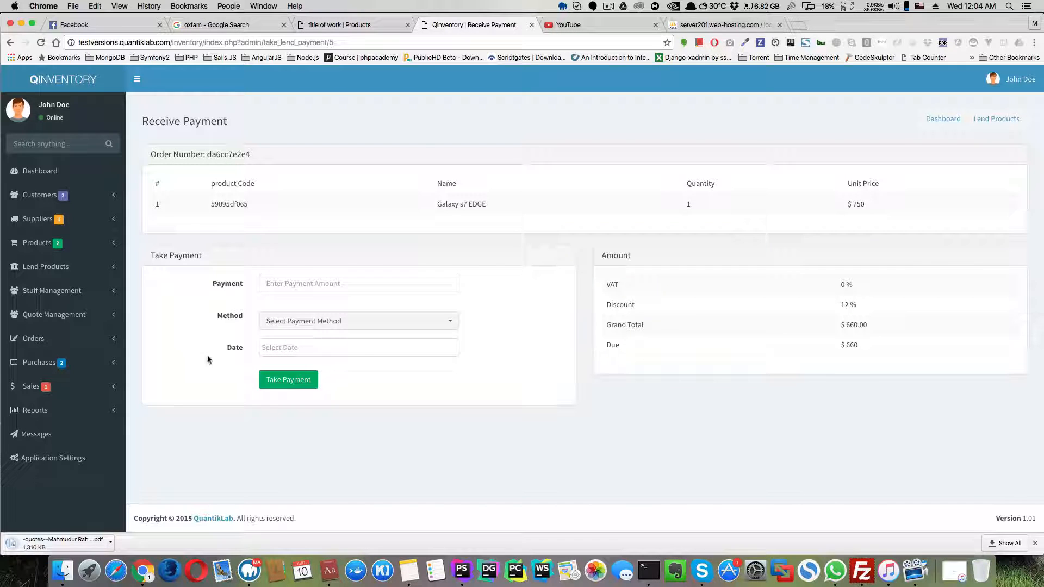
left_click(10, 42)
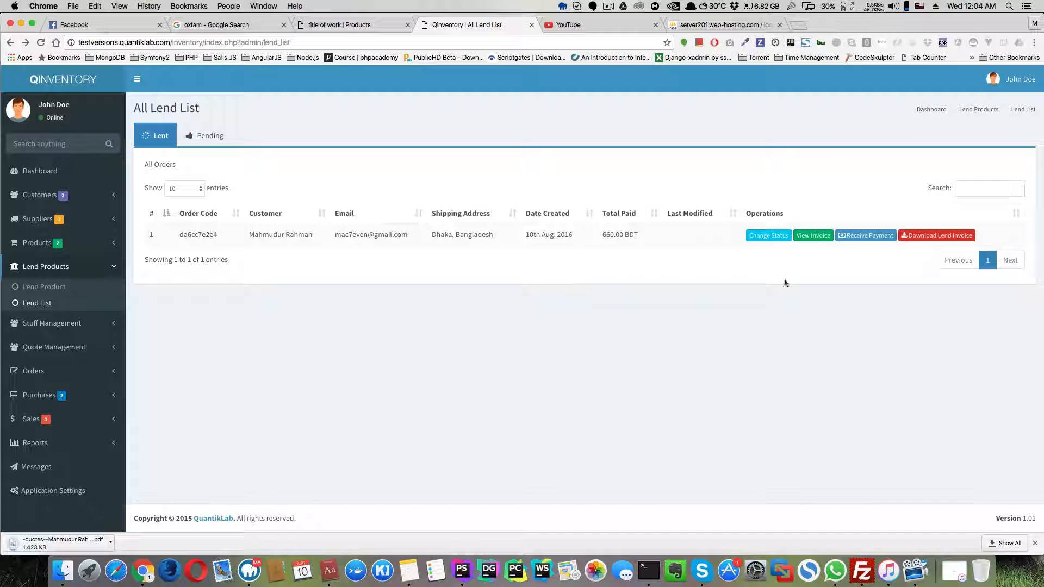
Try setting the lent order's payment status to Paid in its edit form, and return to the lend list without updating.
left_click(771, 237)
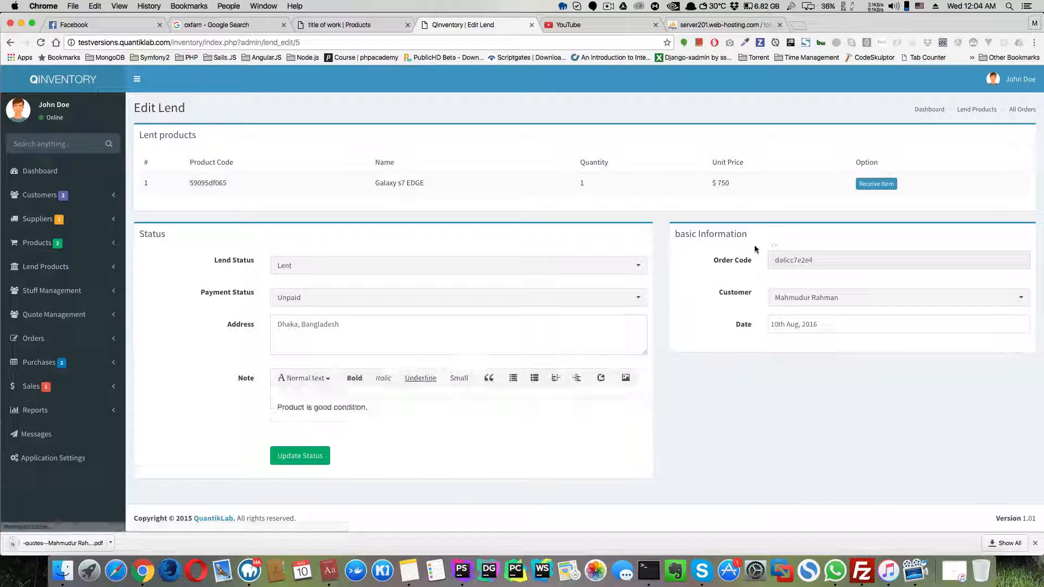
left_click(341, 270)
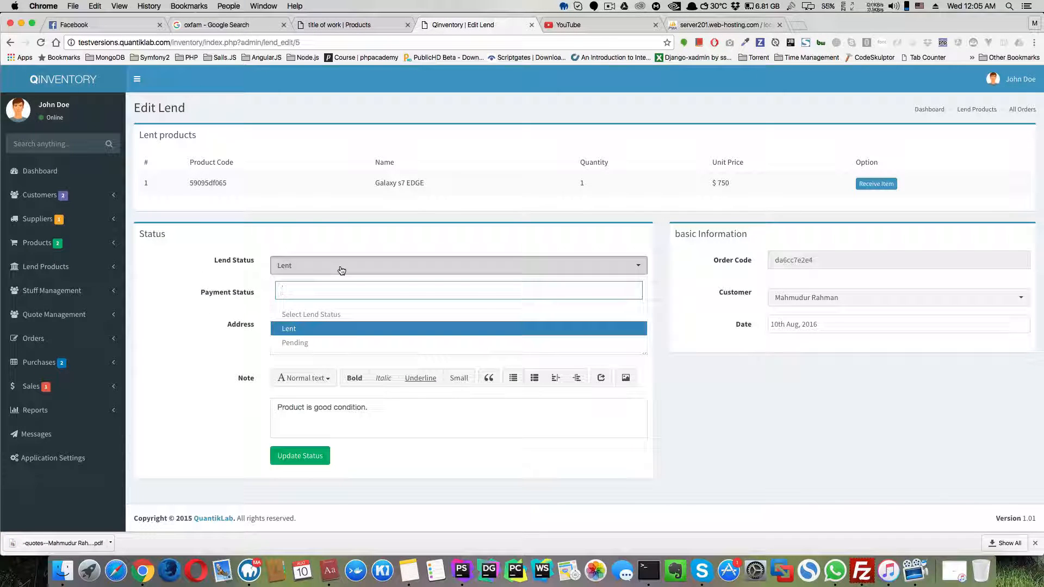
left_click(340, 270)
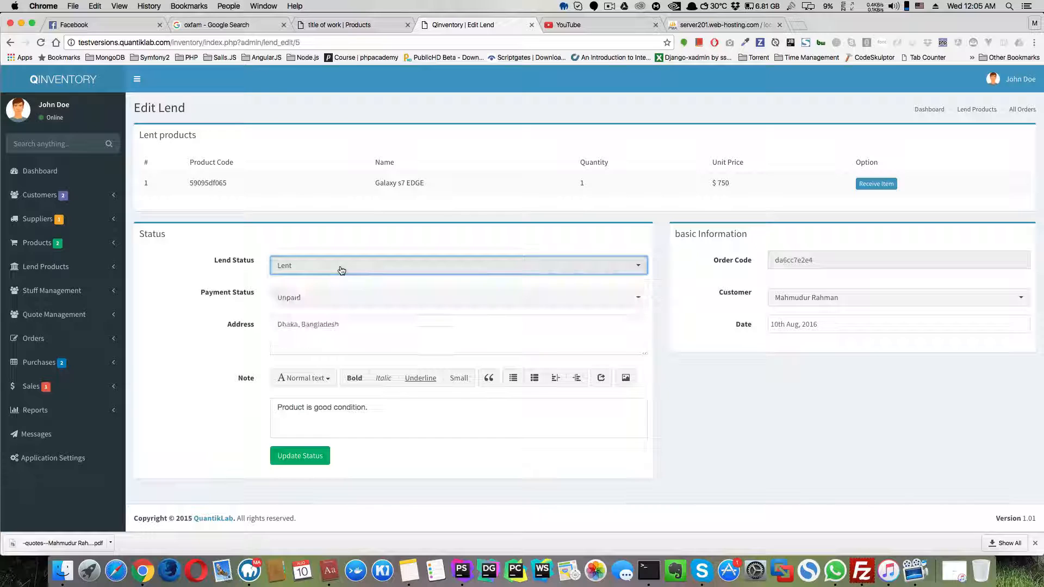
left_click(326, 297)
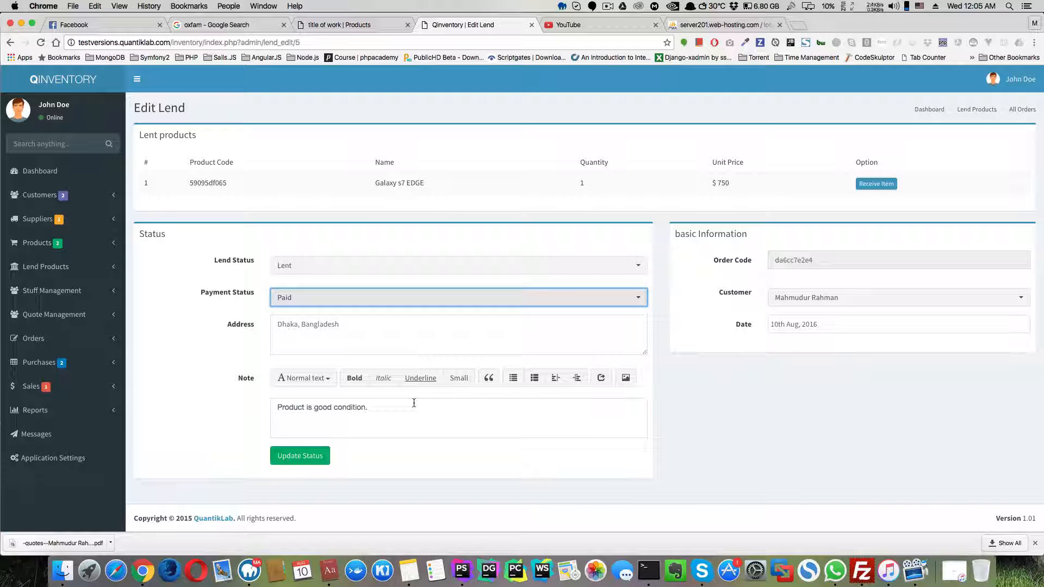
left_click(9, 43)
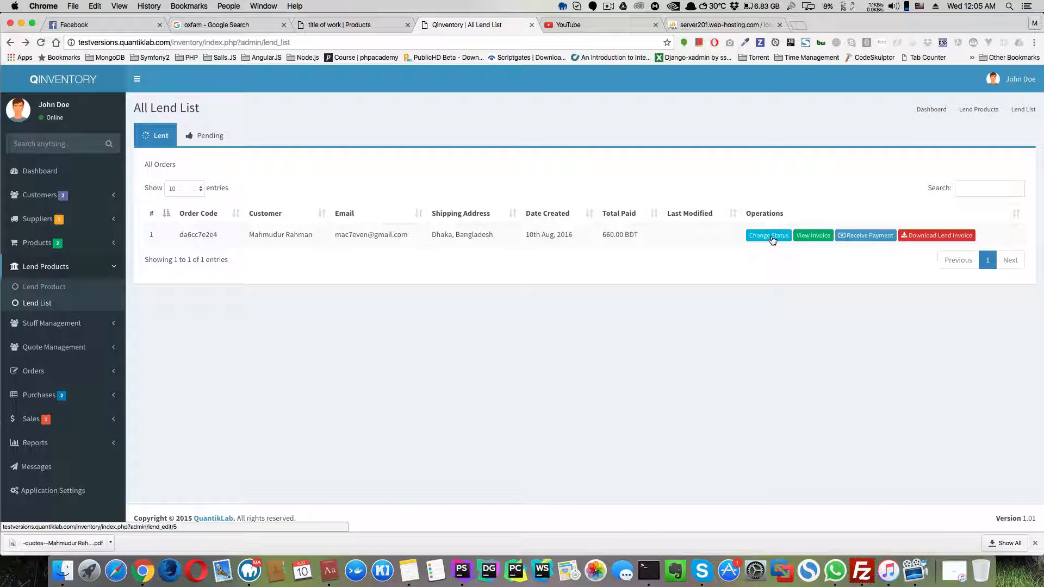
Inspect the lent order's receive option in its edit form, and check the Galaxy s7 EDGE stock in a new lend's product choices.
left_click(772, 240)
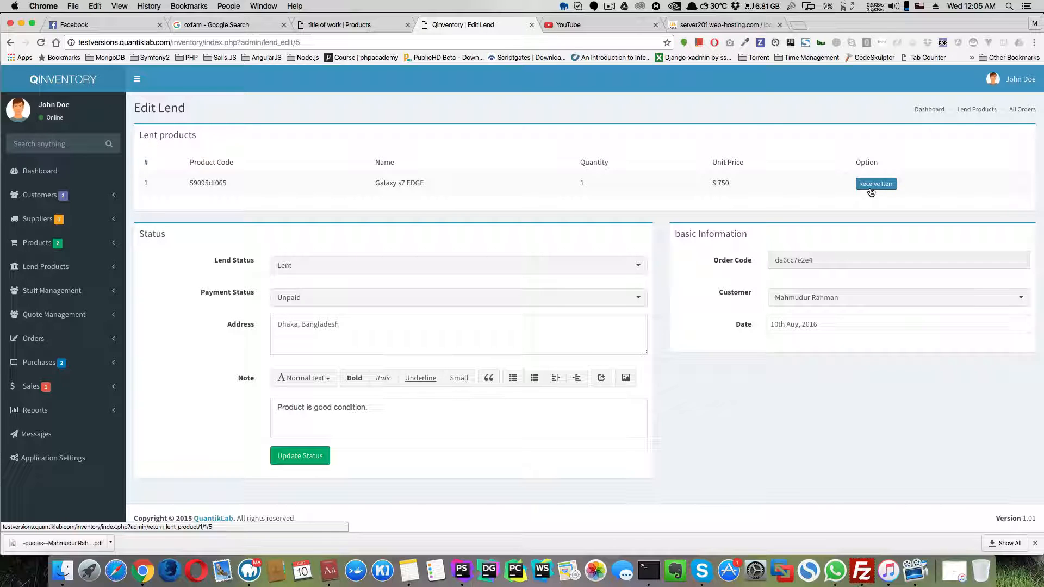
left_click(57, 269)
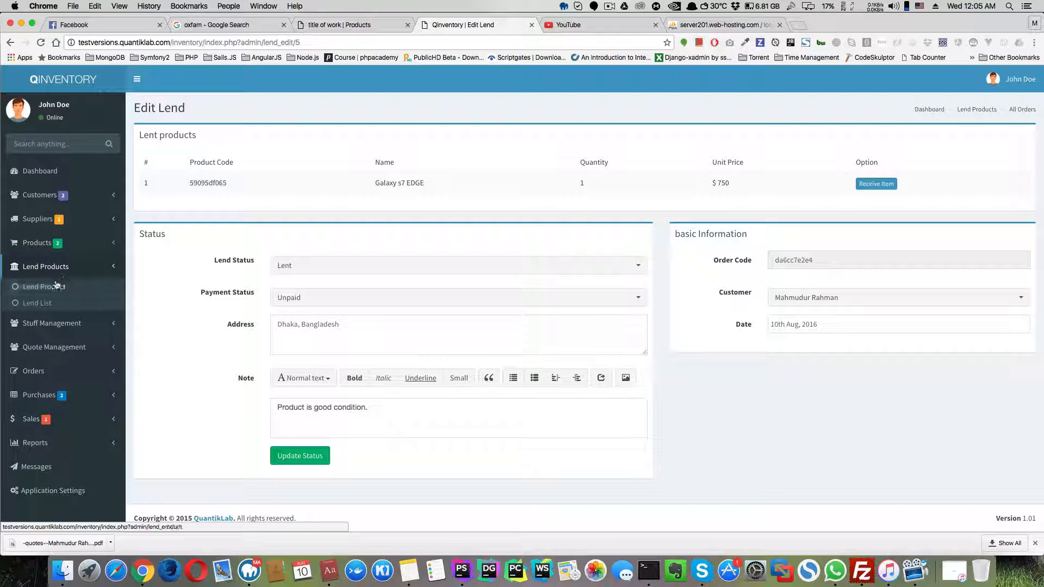
left_click(57, 286)
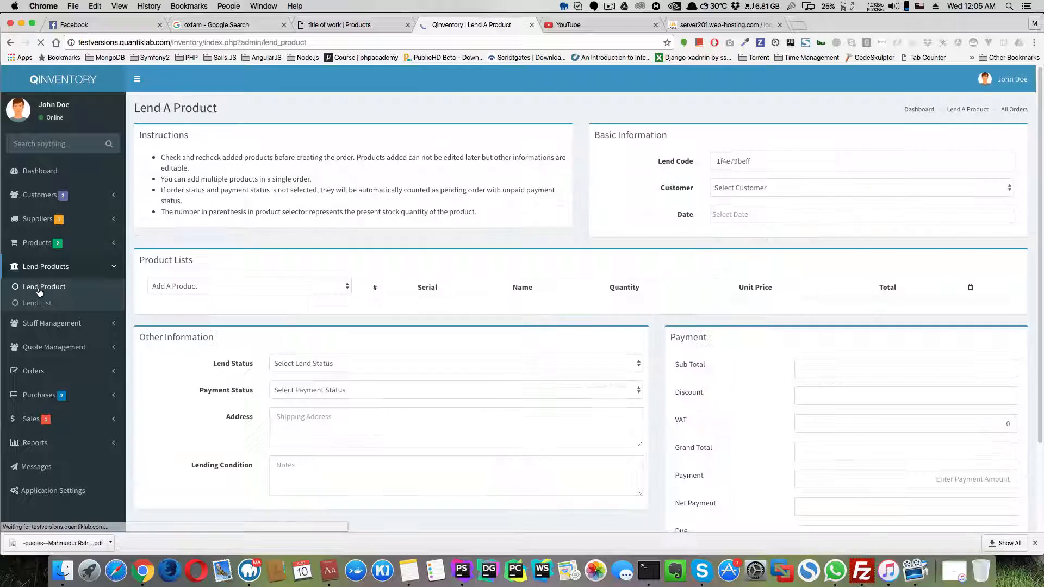
left_click(221, 288)
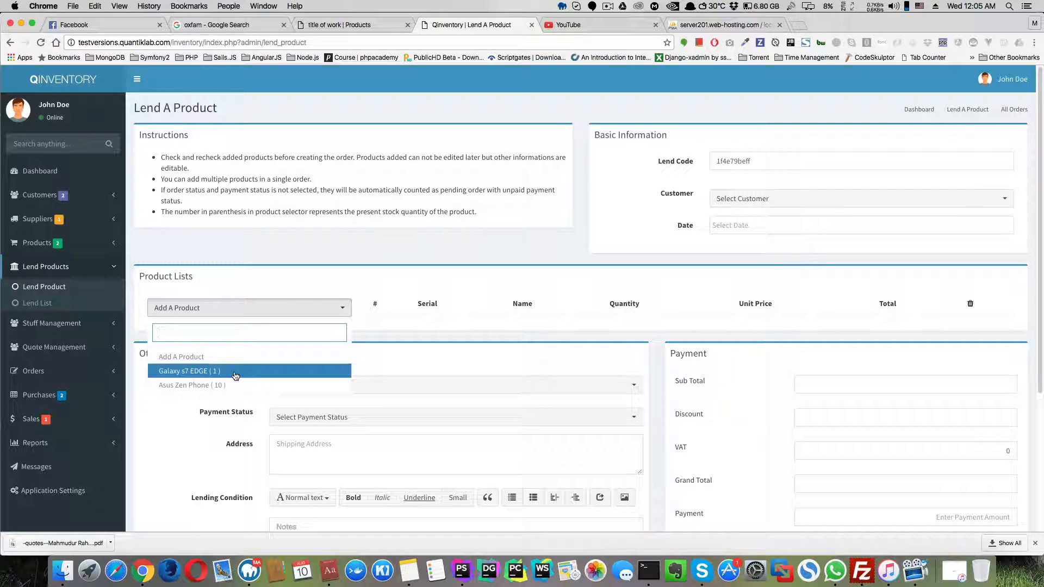
left_click(331, 303)
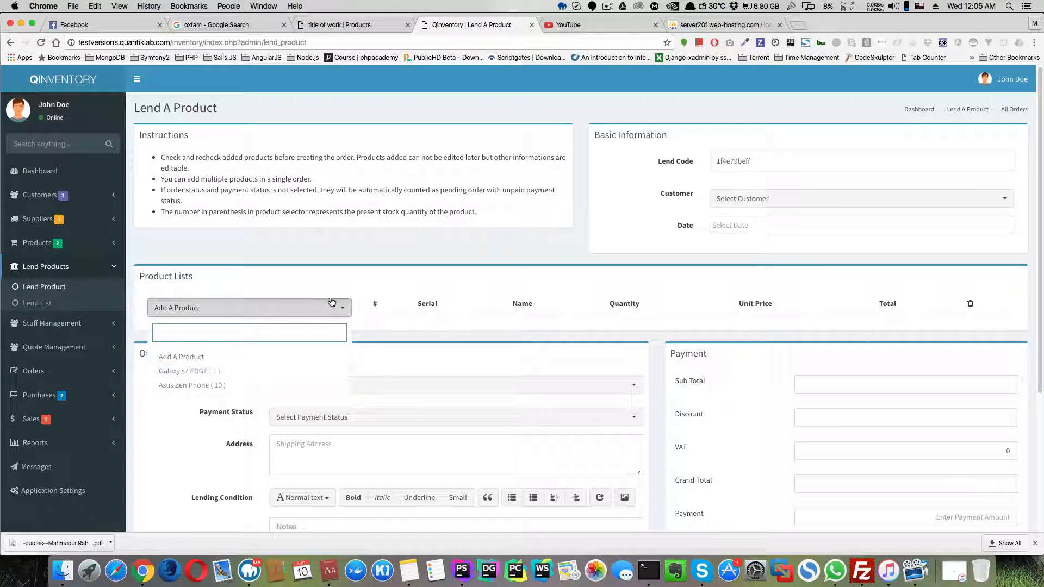
left_click(337, 272)
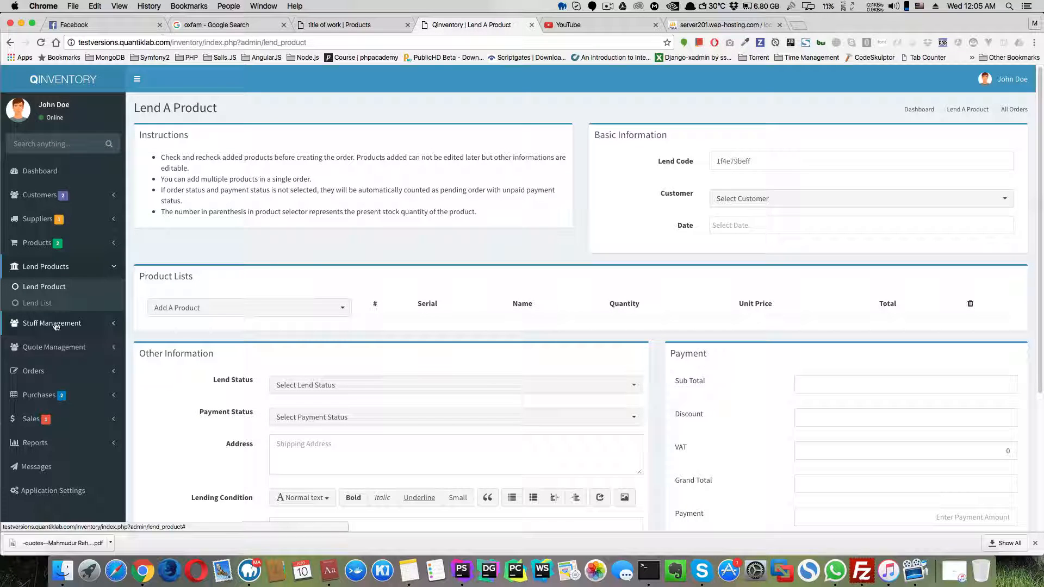
Reopen the lent order's edit form from the lend list and receive the returned Galaxy s7 EDGE.
left_click(39, 305)
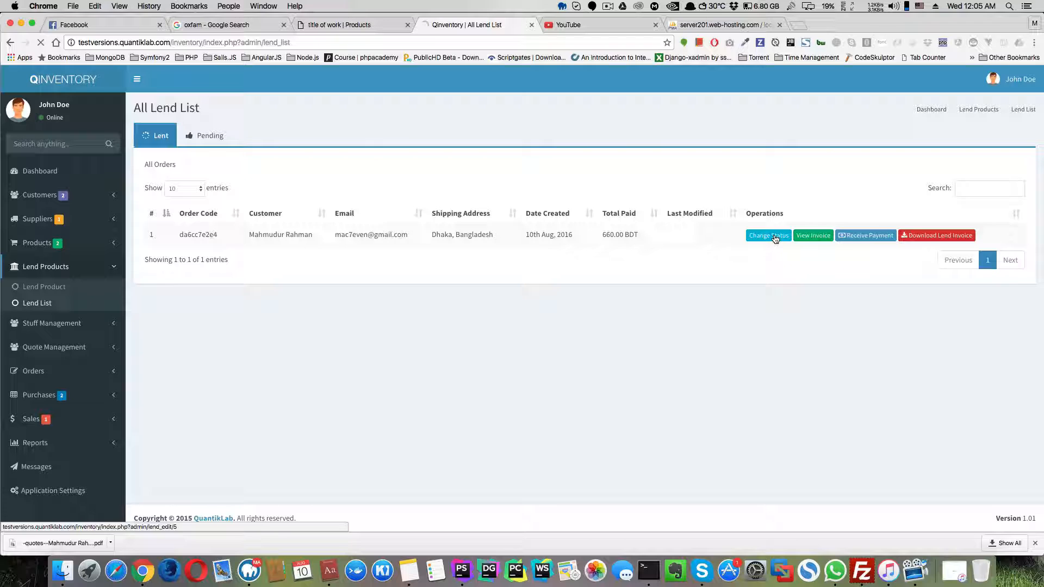
left_click(775, 238)
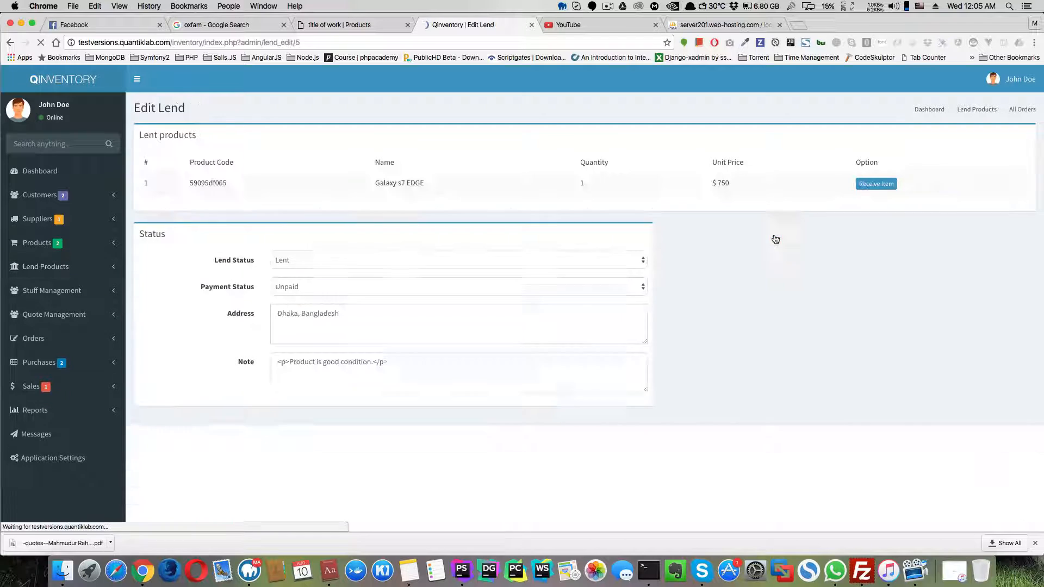
left_click(877, 184)
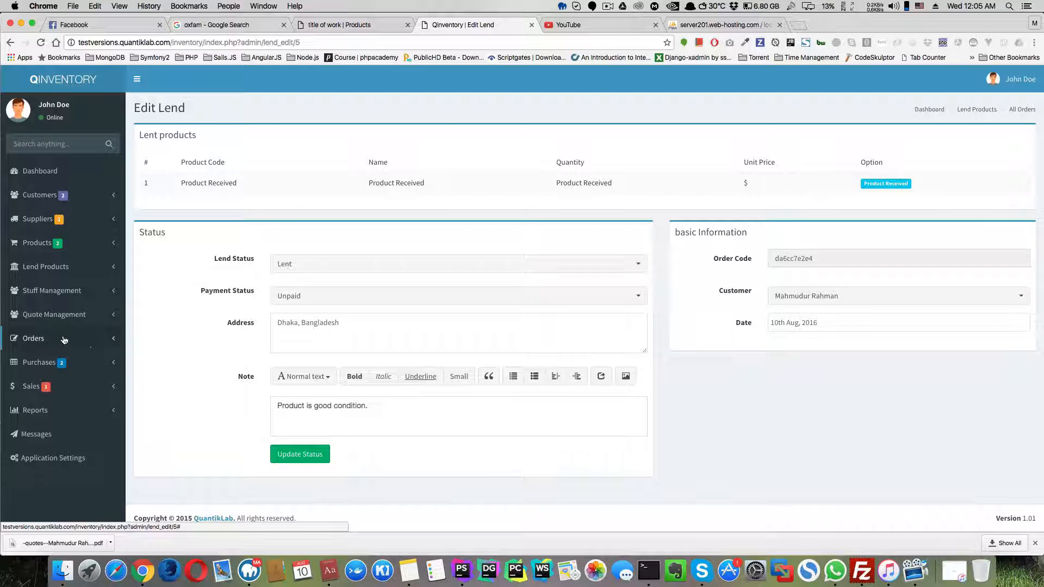
Look at the lend list, and check the Galaxy s7 EDGE stock again in a new lend's product choices.
left_click(81, 265)
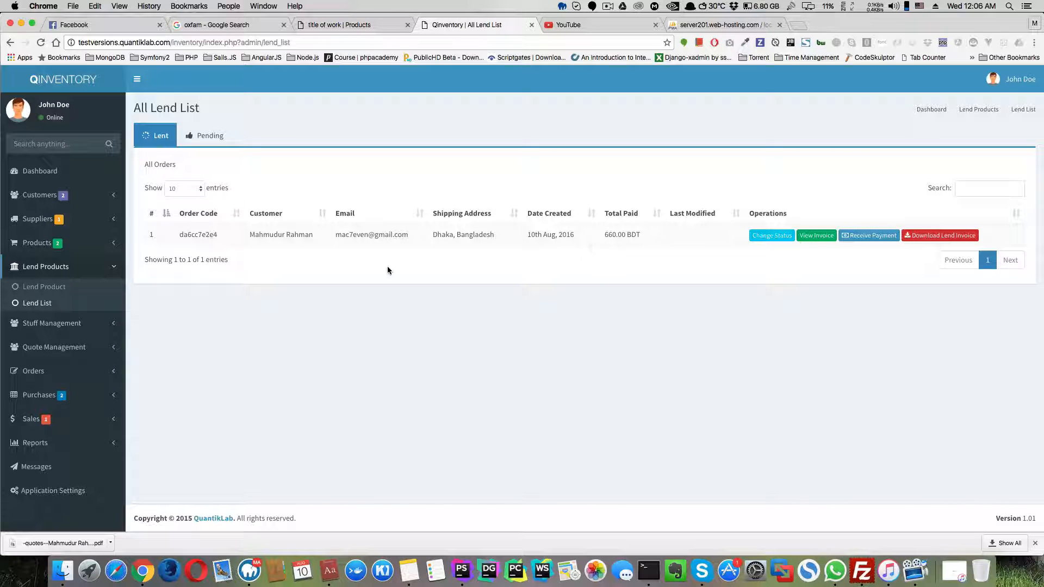
left_click(42, 293)
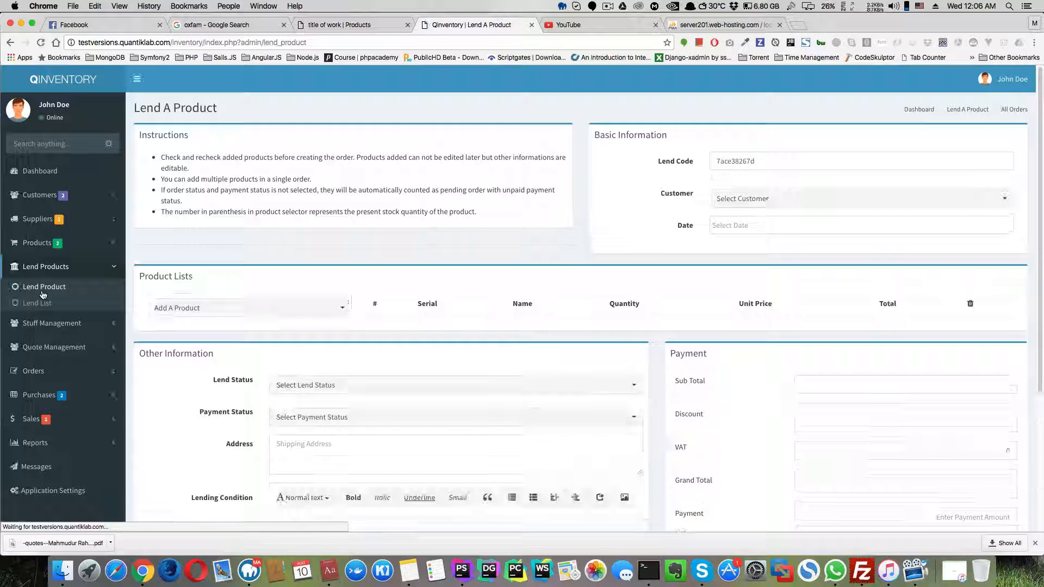
left_click(252, 306)
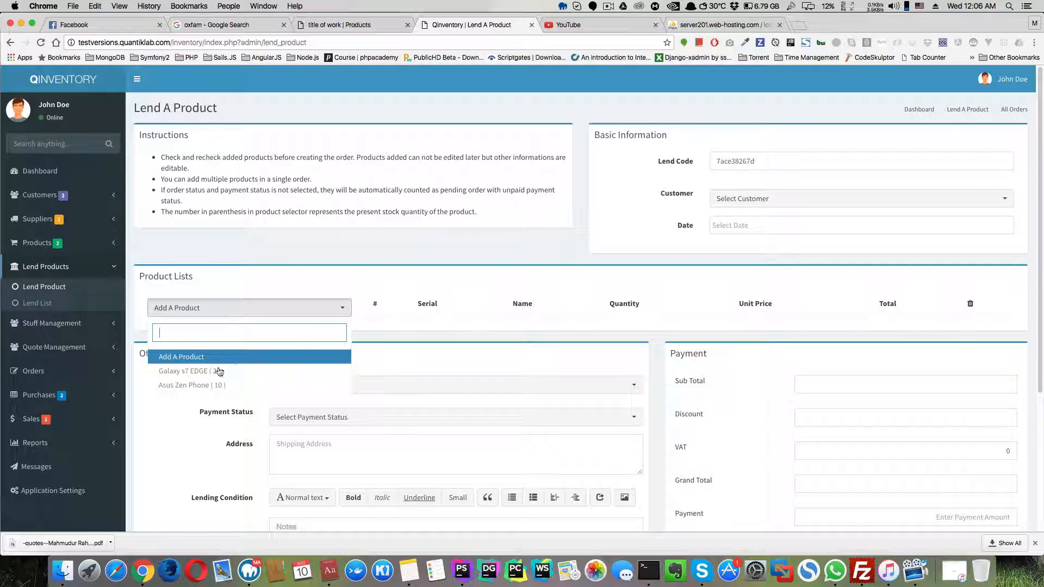
left_click(327, 282)
Add a Galaxy s7 EDGE and an Asus Zen Phone to the new lend, and set the Asus Zen Phone quantity to 3.
left_click(242, 309)
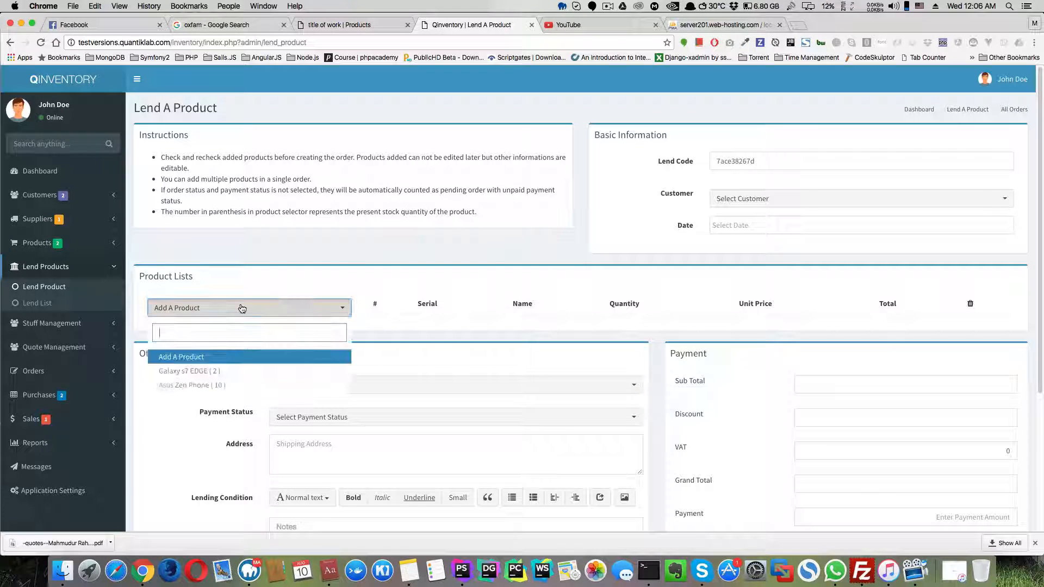
left_click(207, 375)
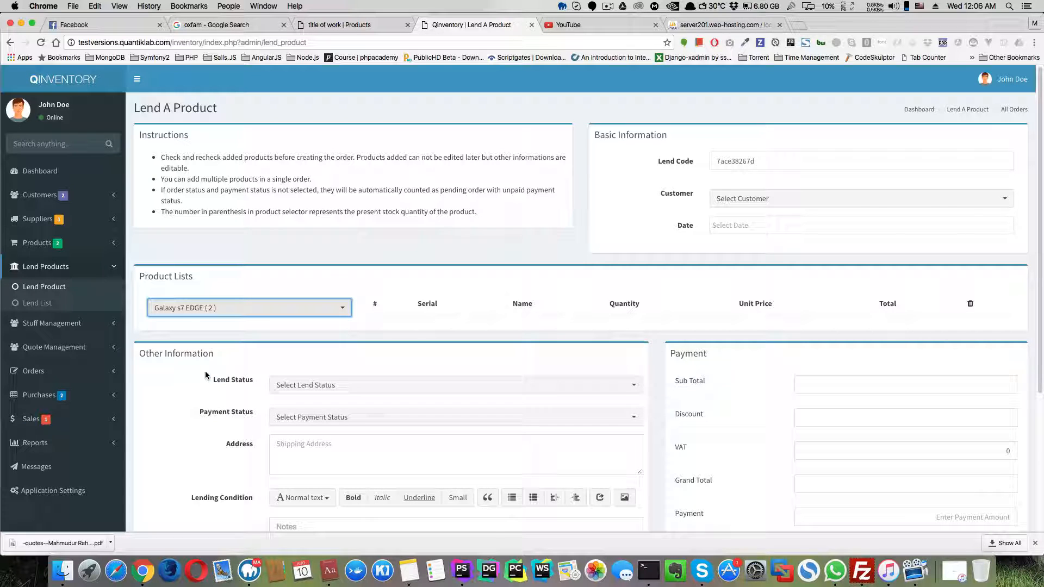
left_click(273, 317)
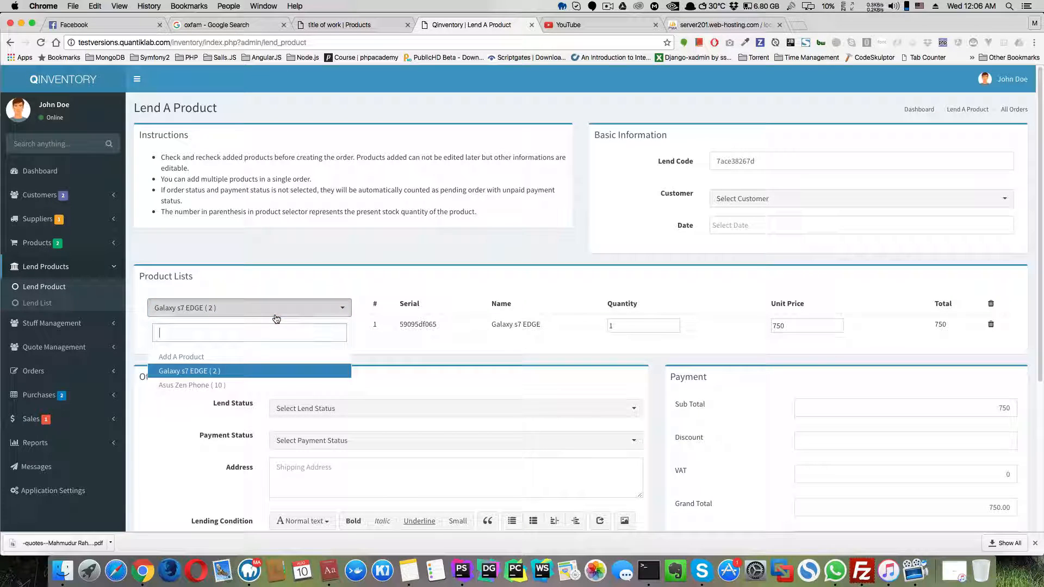
left_click(231, 385)
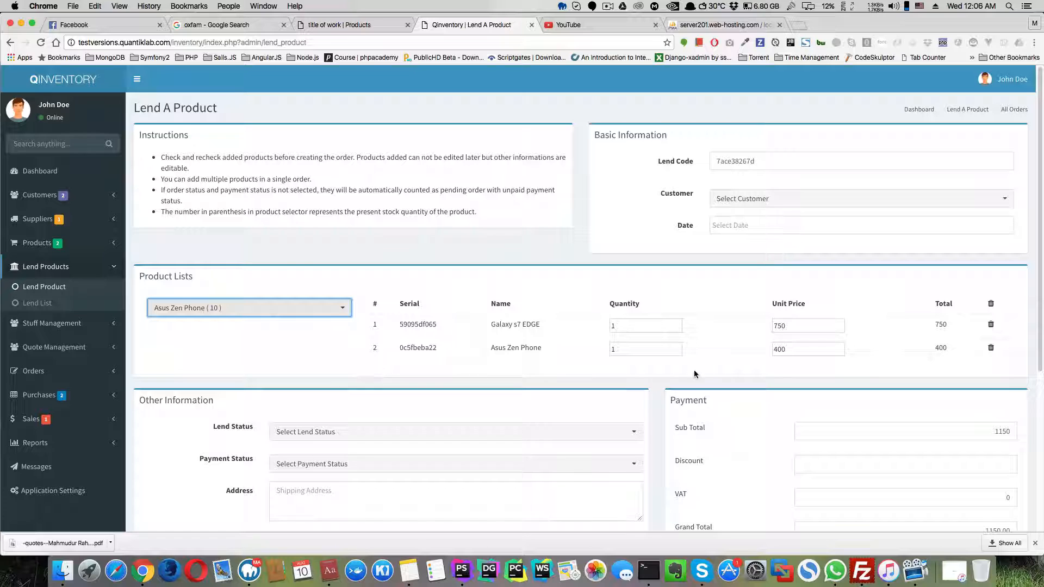
double_click(639, 351)
type("3")
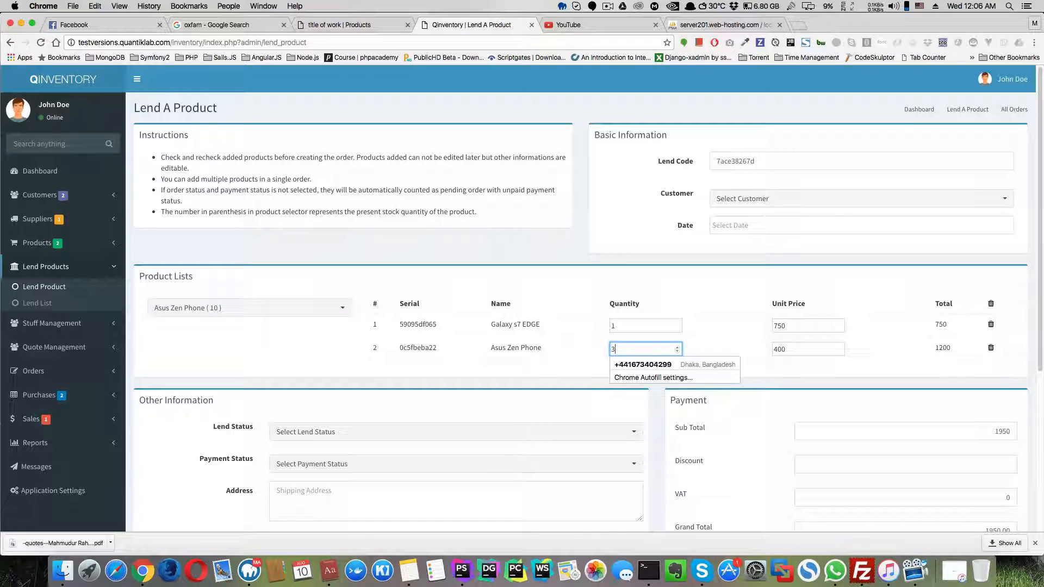
left_click(597, 282)
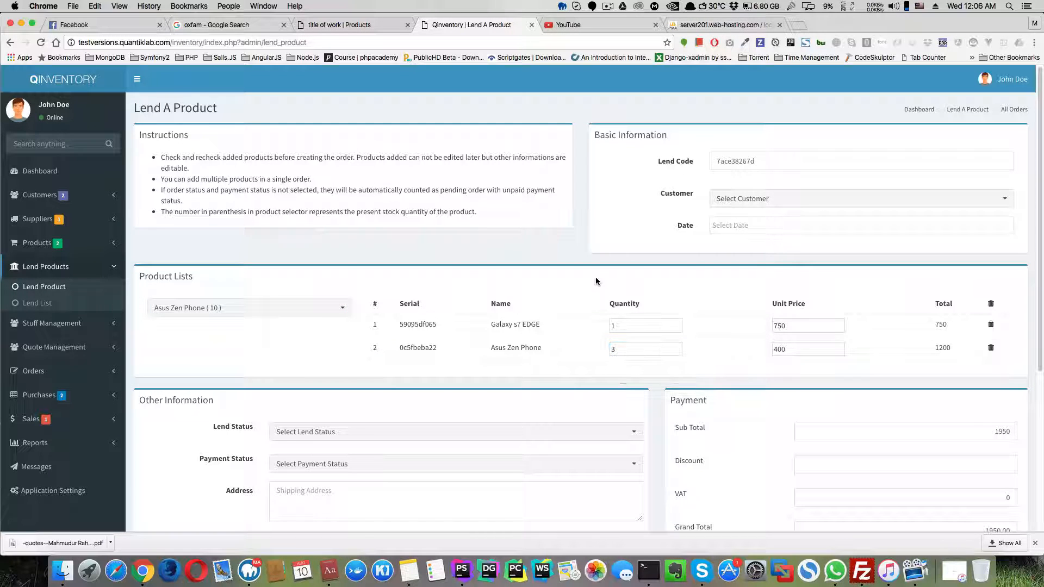
Choose the second lend's customer, and set the payment status to Unpaid and the lend status to Lend.
left_click(744, 199)
left_click(747, 273)
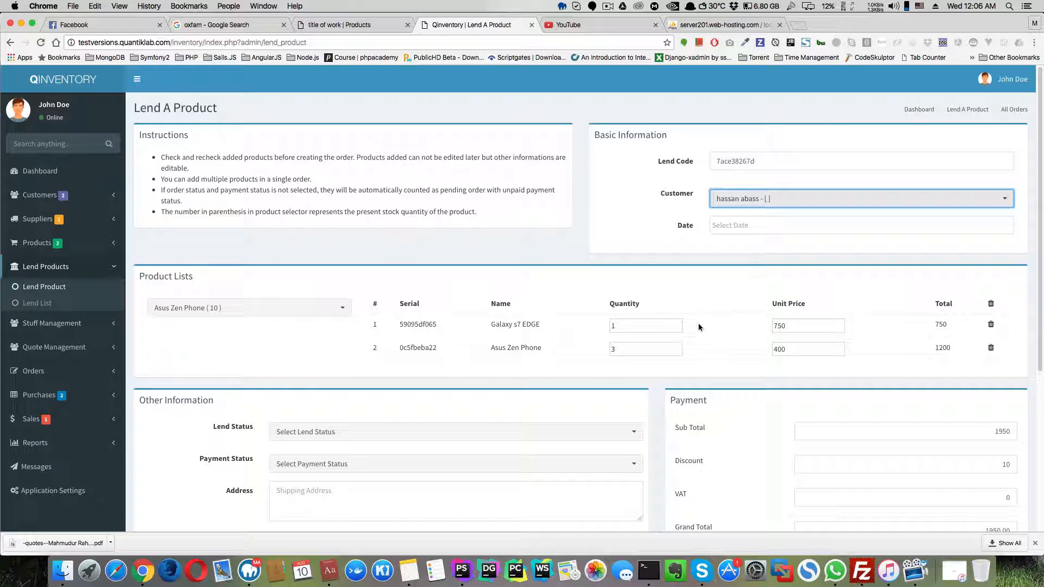
scroll(698, 323, "down", 5)
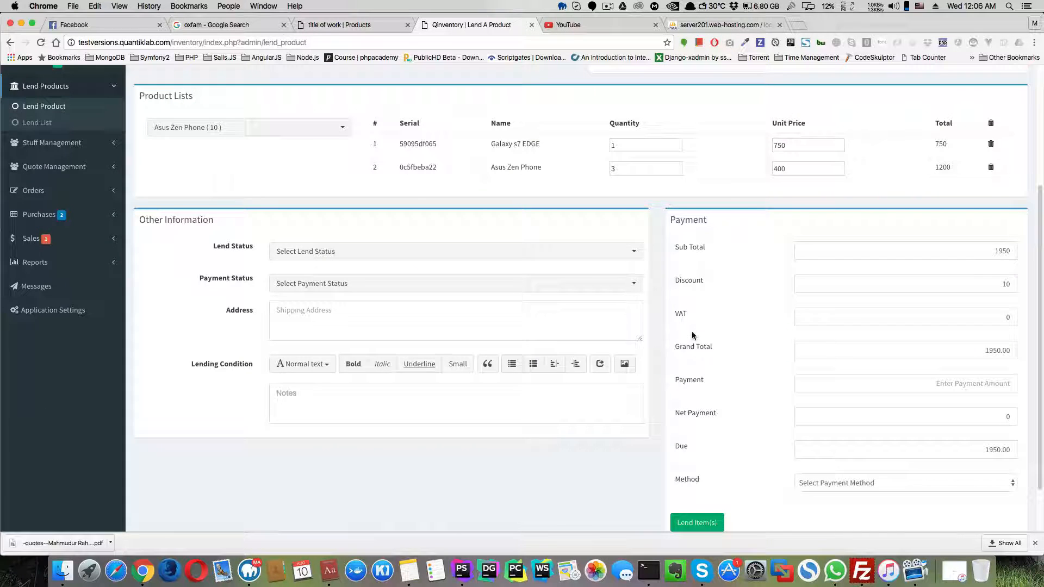
left_click(369, 277)
left_click(296, 345)
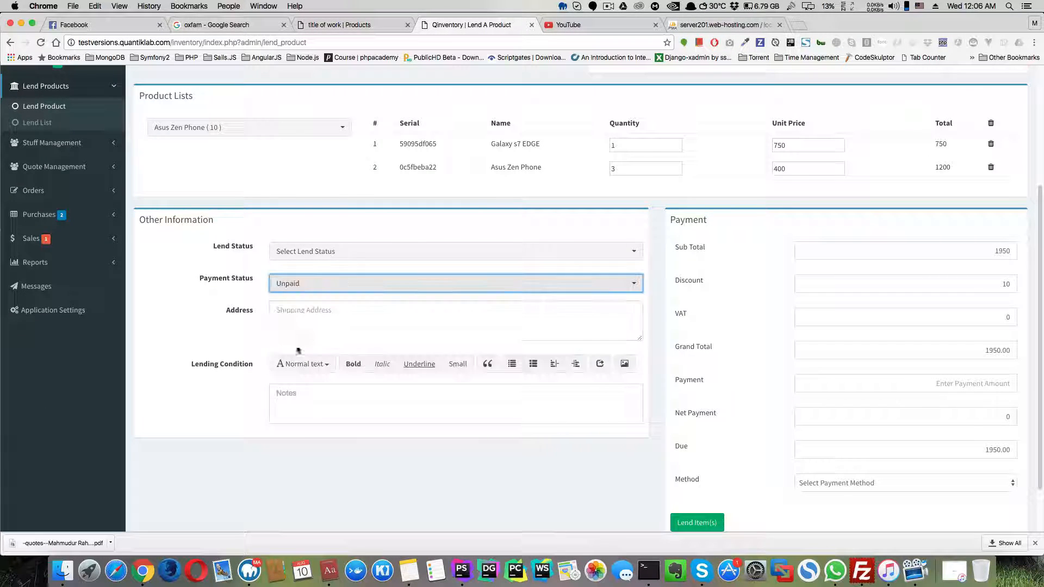
left_click(319, 256)
left_click(302, 313)
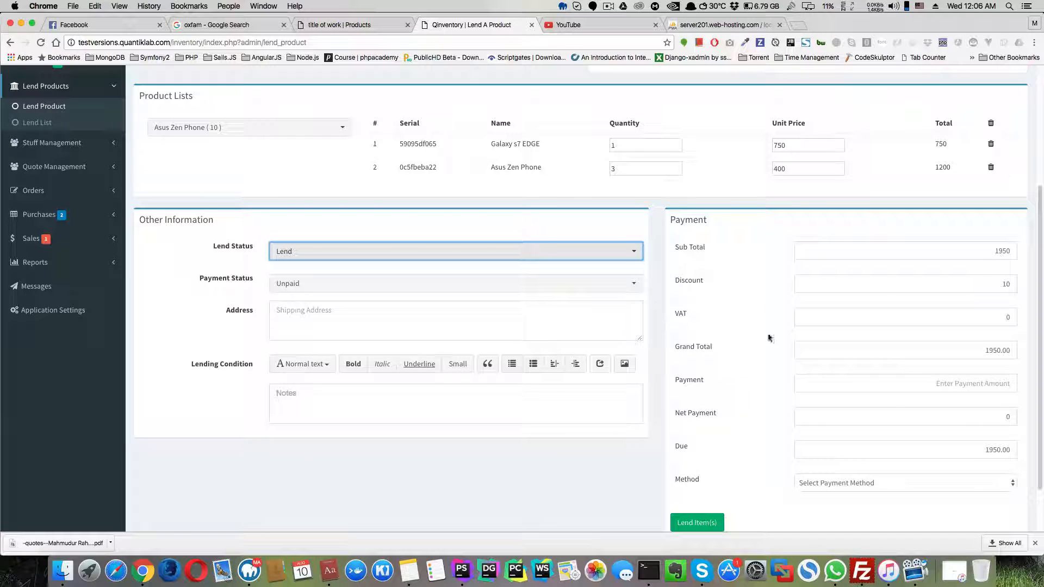
Enter a payment of 0 for the lend and choose Cash as the payment method.
left_click(955, 383)
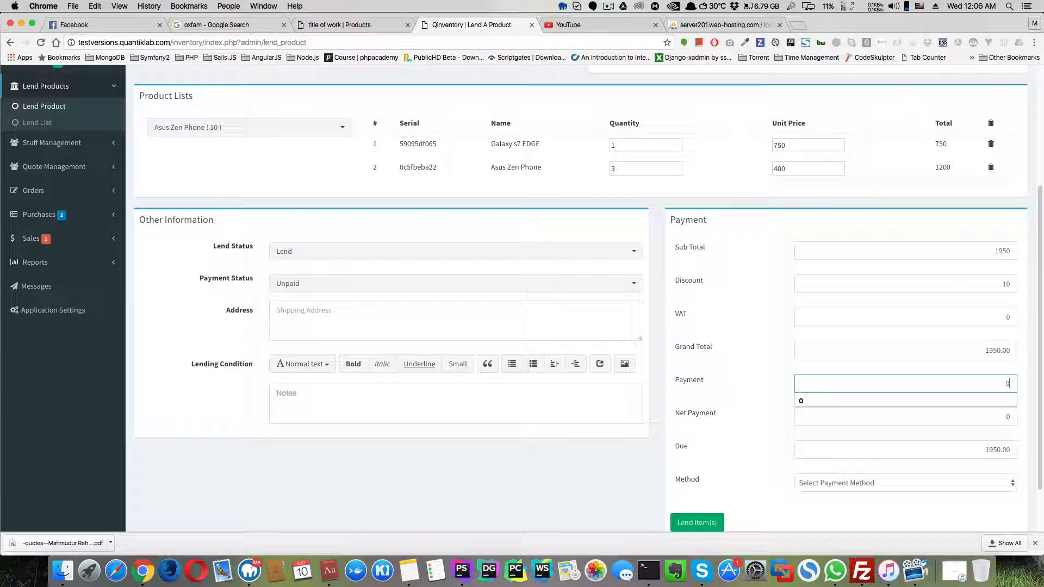
type("0")
left_click(619, 444)
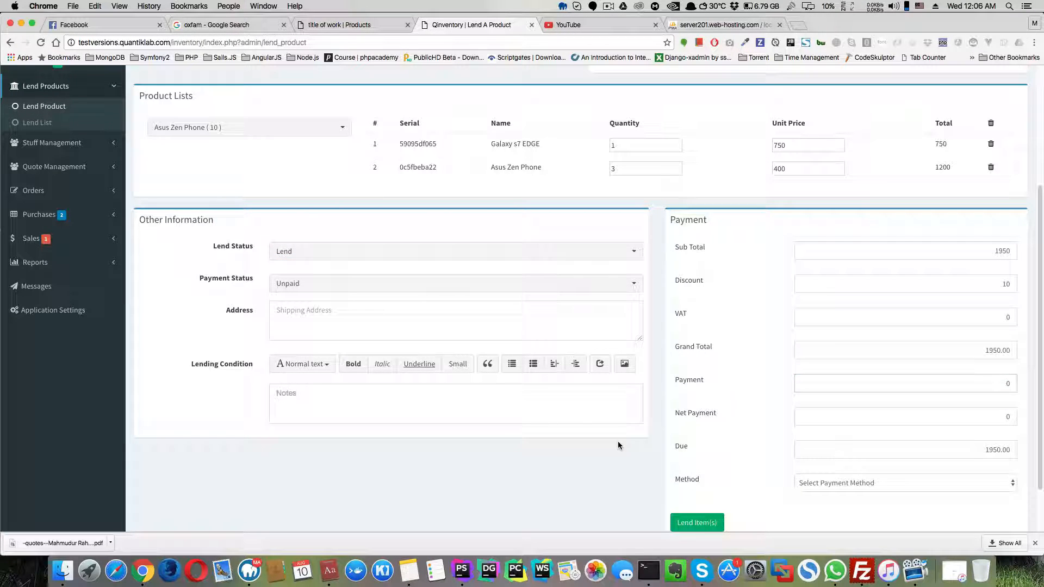
left_click(840, 482)
left_click(828, 494)
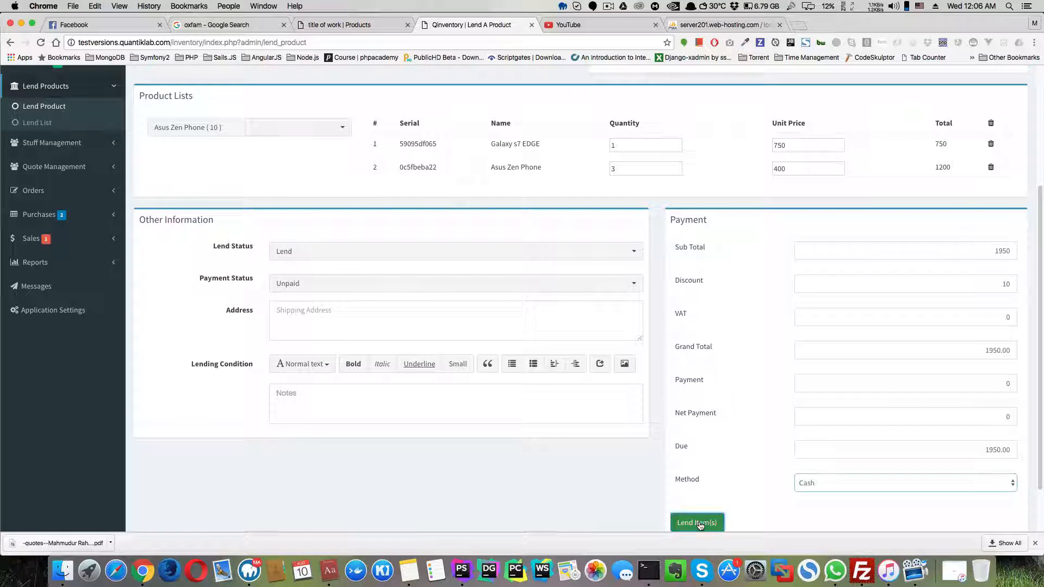
Submit the lend with the date 10 August 2016 and review the products and totals on its invoice.
left_click(699, 523)
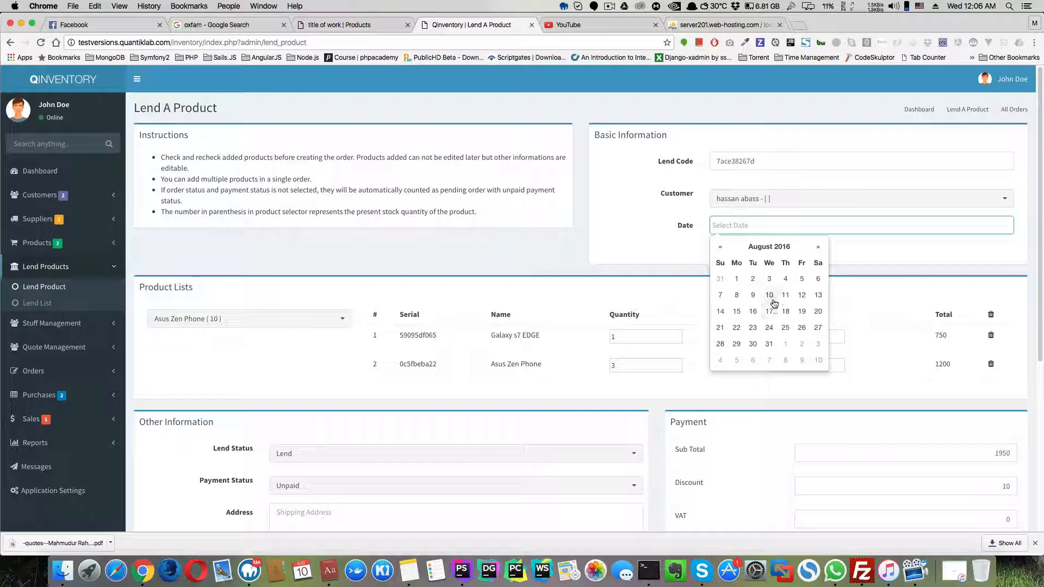
left_click(770, 297)
scroll(769, 438, "down", 5)
left_click(708, 469)
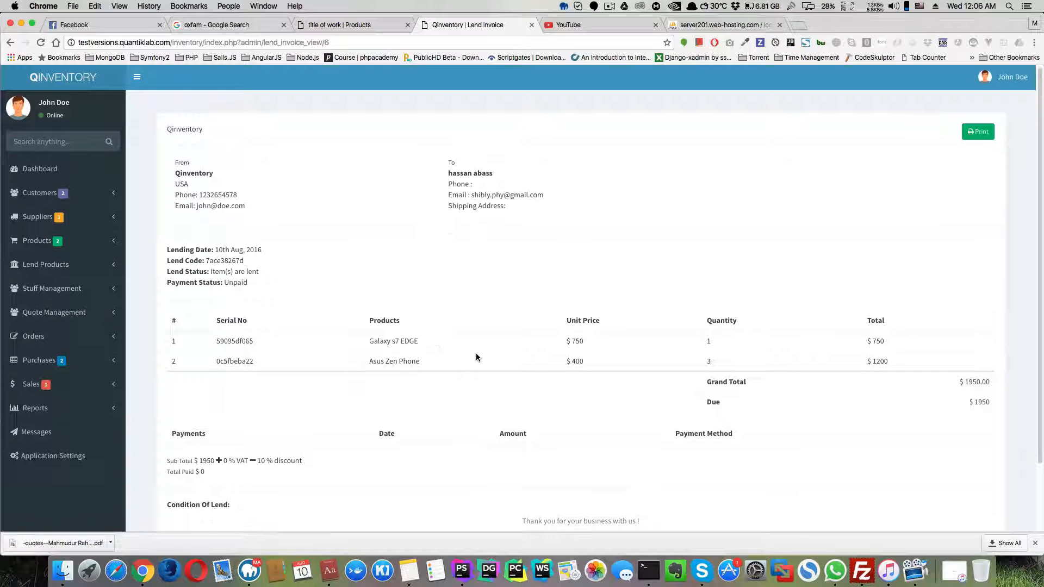
scroll(476, 358, "down", 3)
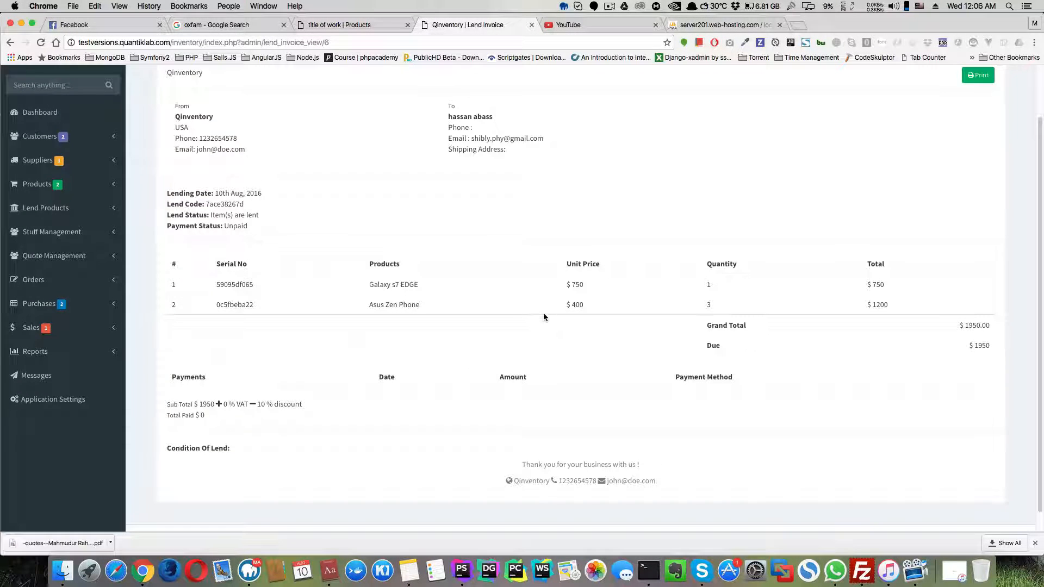
scroll(543, 315, "up", 1)
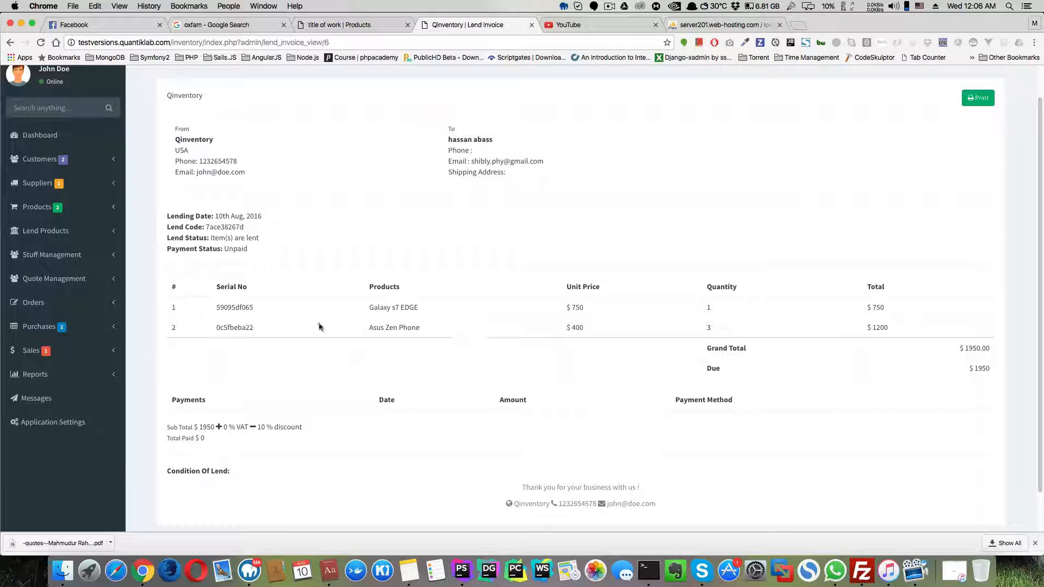
Open the new two-product lend's edit form from the lend list and receive only the Galaxy s7 EDGE.
left_click(51, 231)
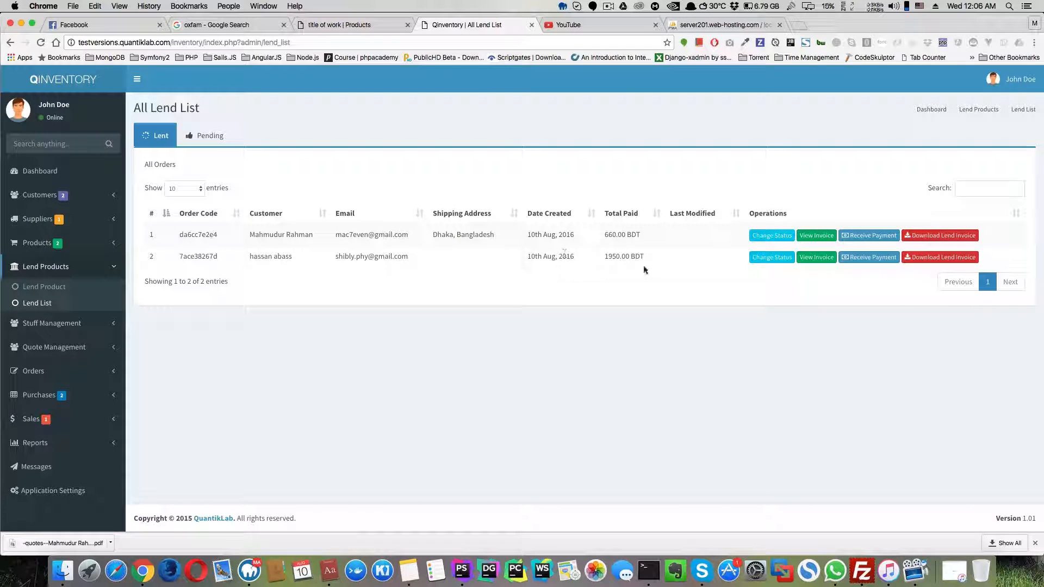
left_click(767, 258)
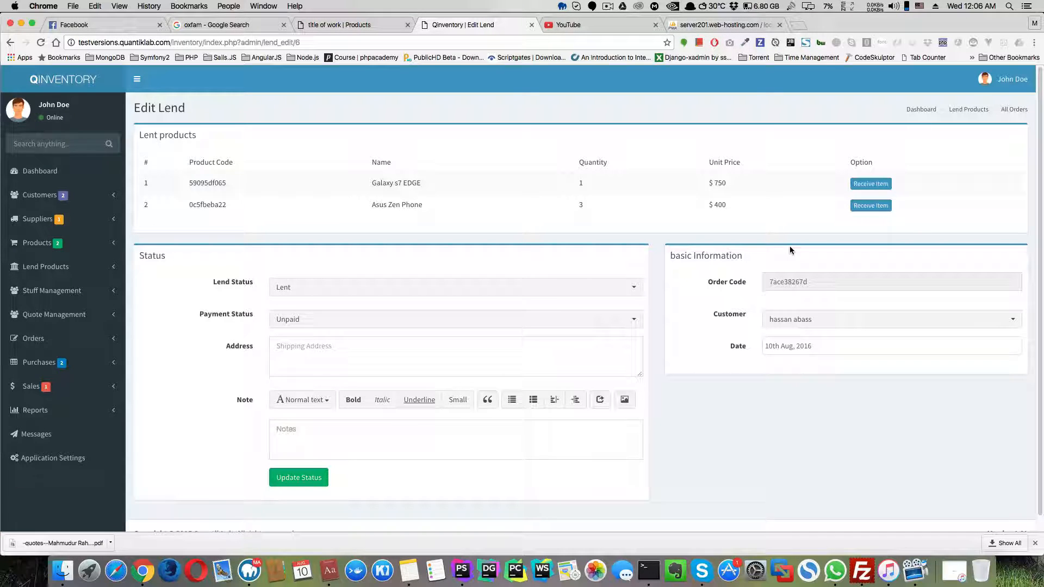
left_click(870, 185)
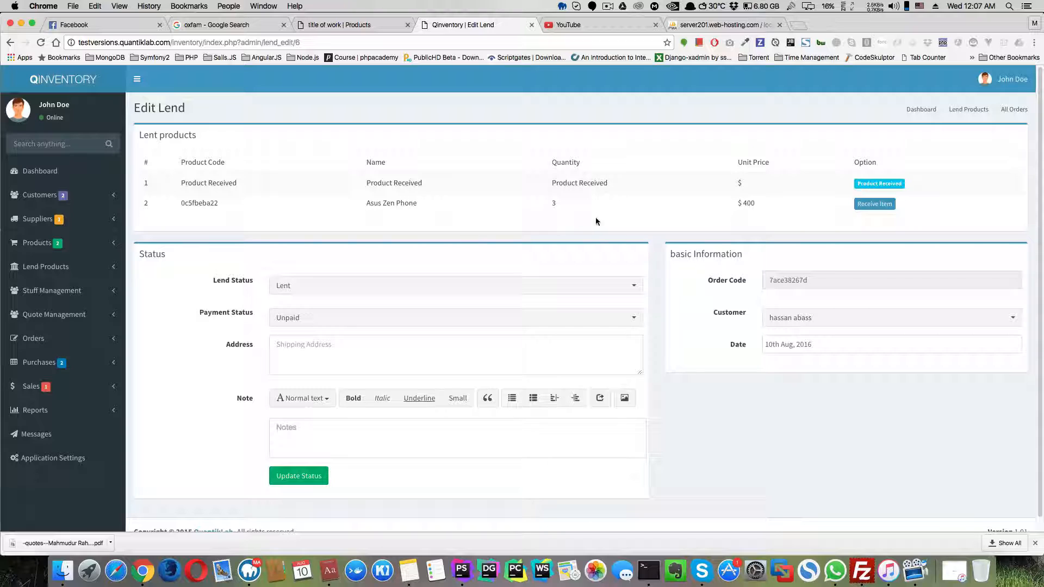
Open the two-product lend's invoice from the lend list and examine its product rows, especially the Asus Zen Phone.
left_click(79, 268)
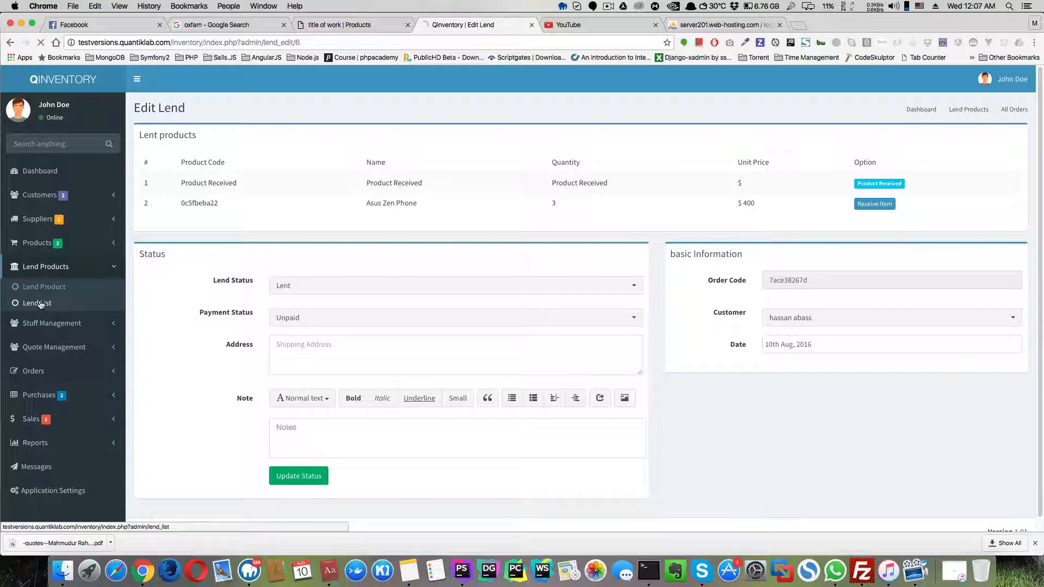
left_click(38, 303)
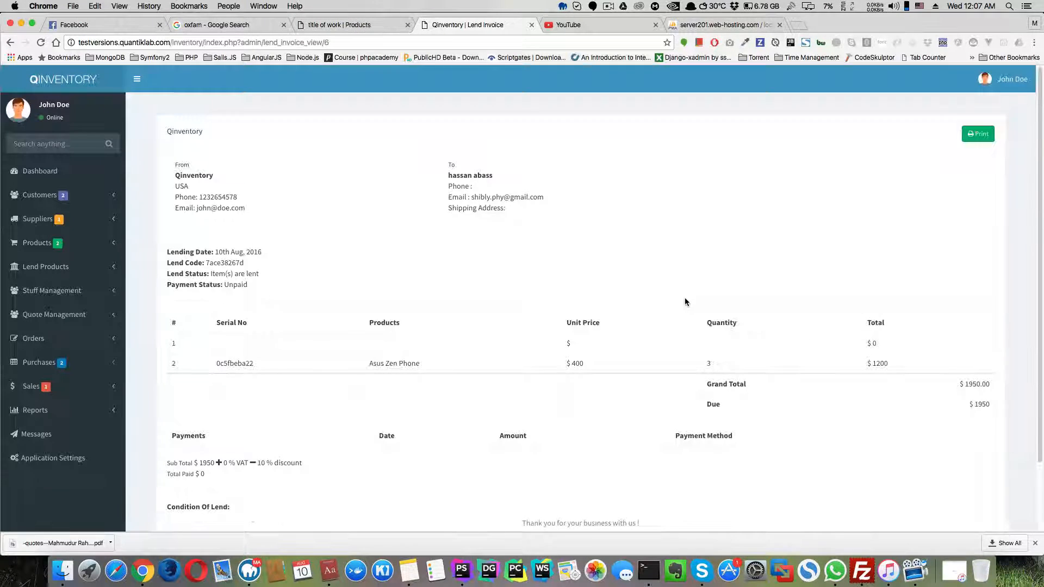
scroll(684, 298, "down", 3)
scroll(684, 298, "up", 3)
left_click_drag(560, 363, 320, 363)
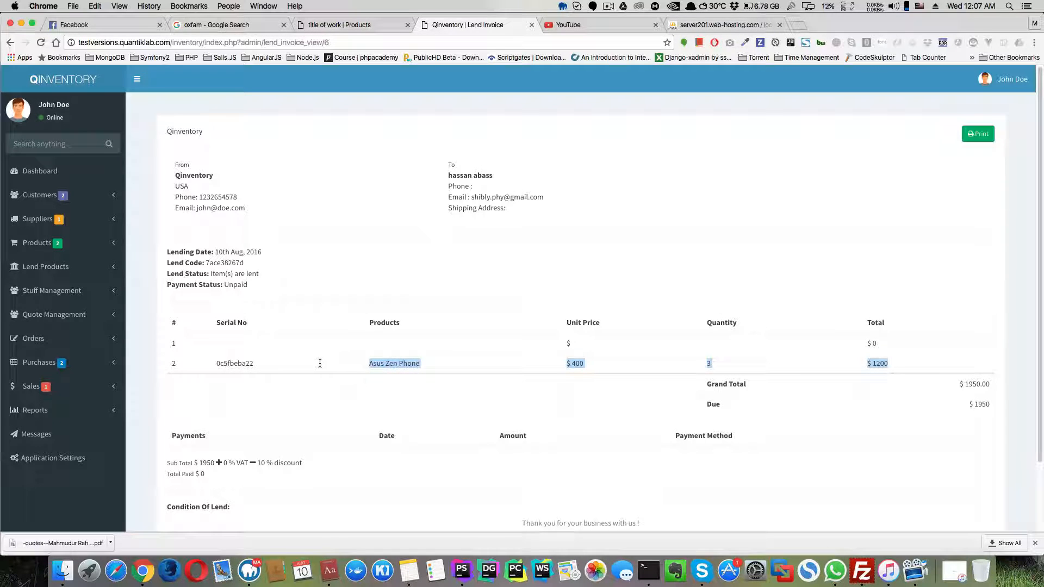
Examine the grand total, amount due and payment details on the two-product lend's invoice.
left_click_drag(981, 384, 958, 384)
left_click(912, 395)
scroll(821, 423, "down", 3)
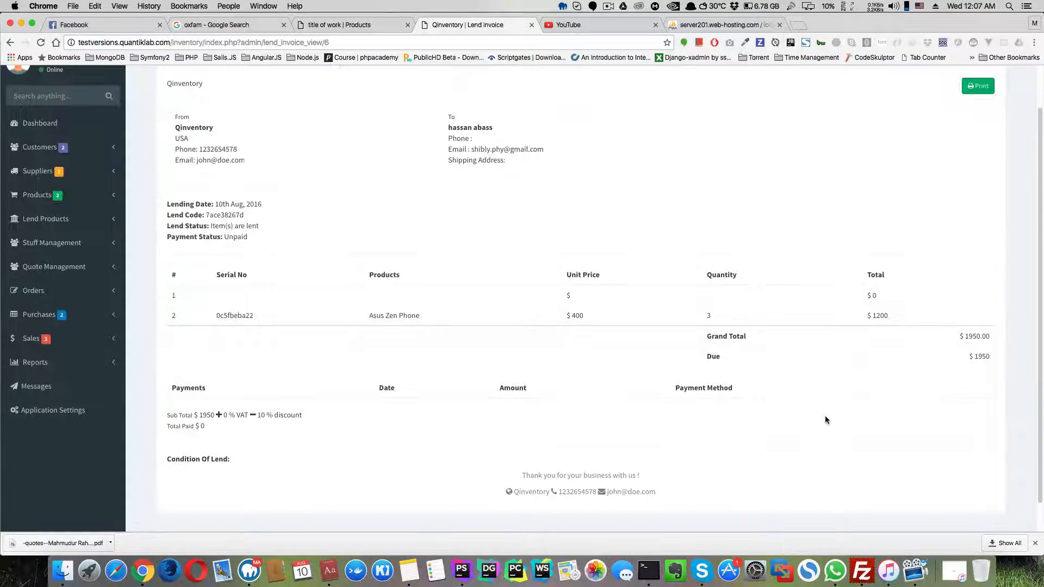
scroll(588, 346, "up", 1)
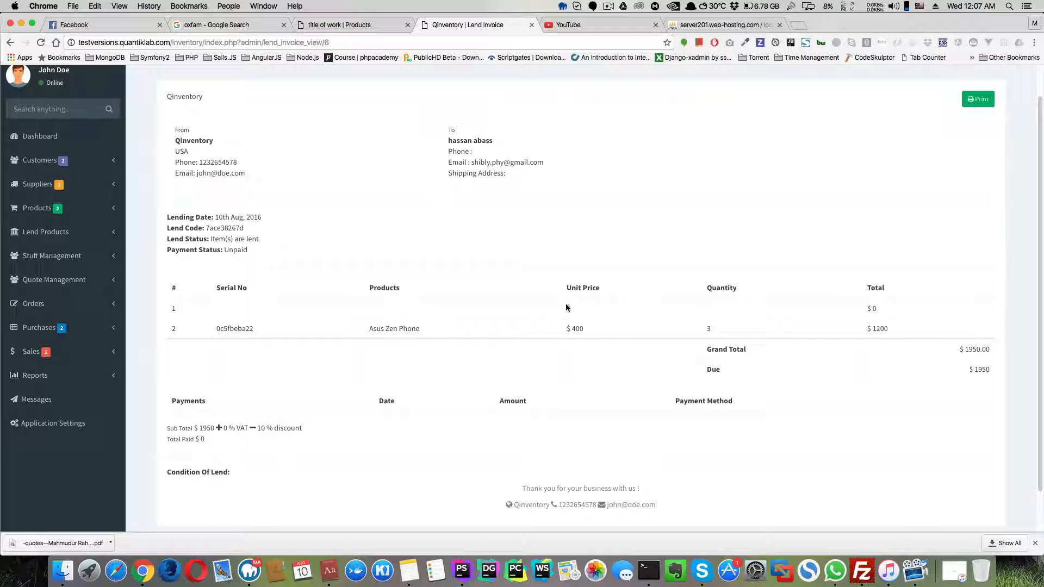
Go back to the lend list and download the lend invoice of the two-product lend.
left_click(51, 238)
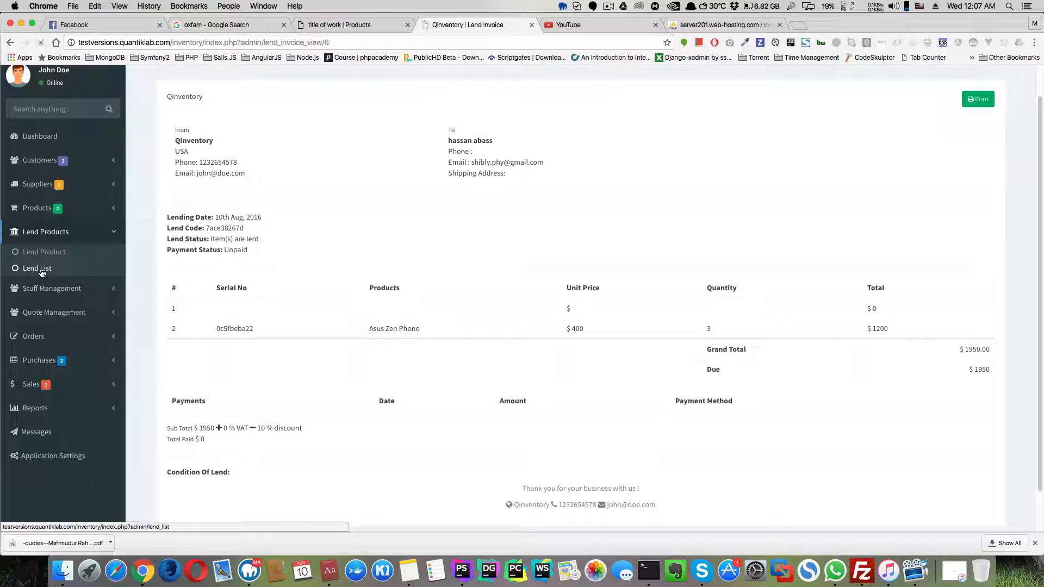
left_click(42, 272)
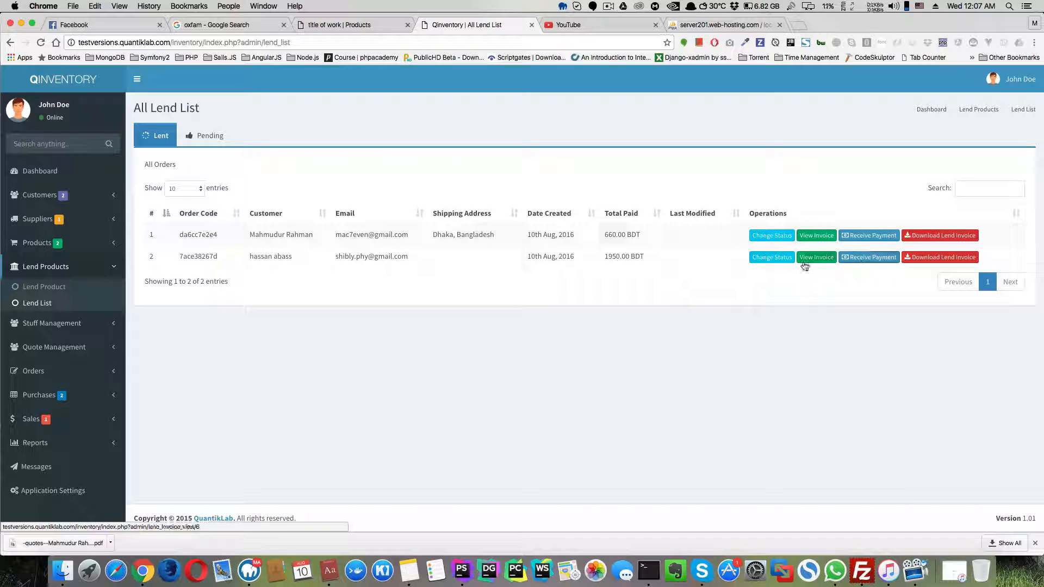
left_click(930, 257)
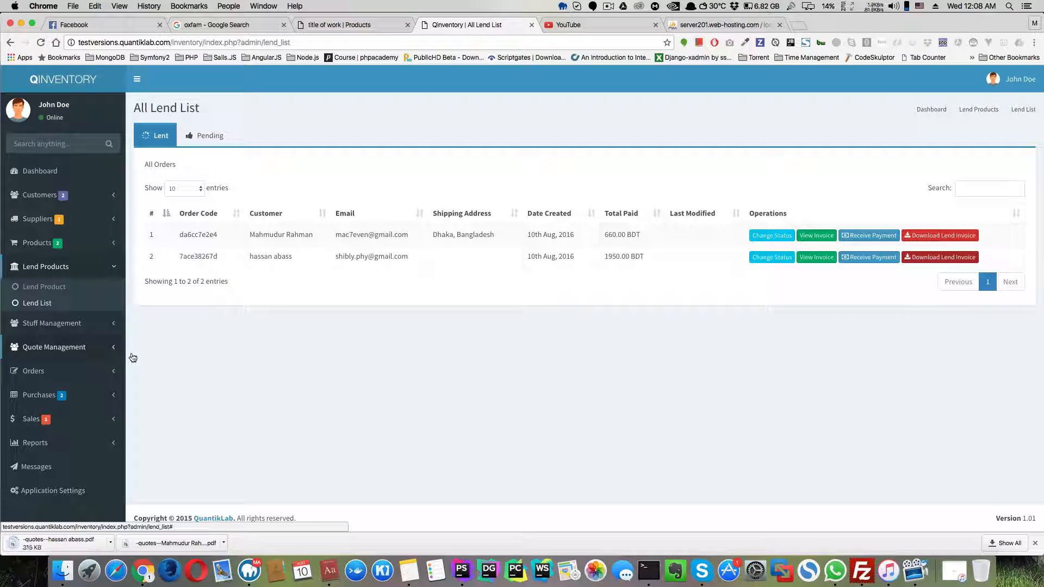
Check the stock quantities of the Galaxy s7 EDGE and Asus Zen Phone in the new lend form's product selector.
left_click(59, 290)
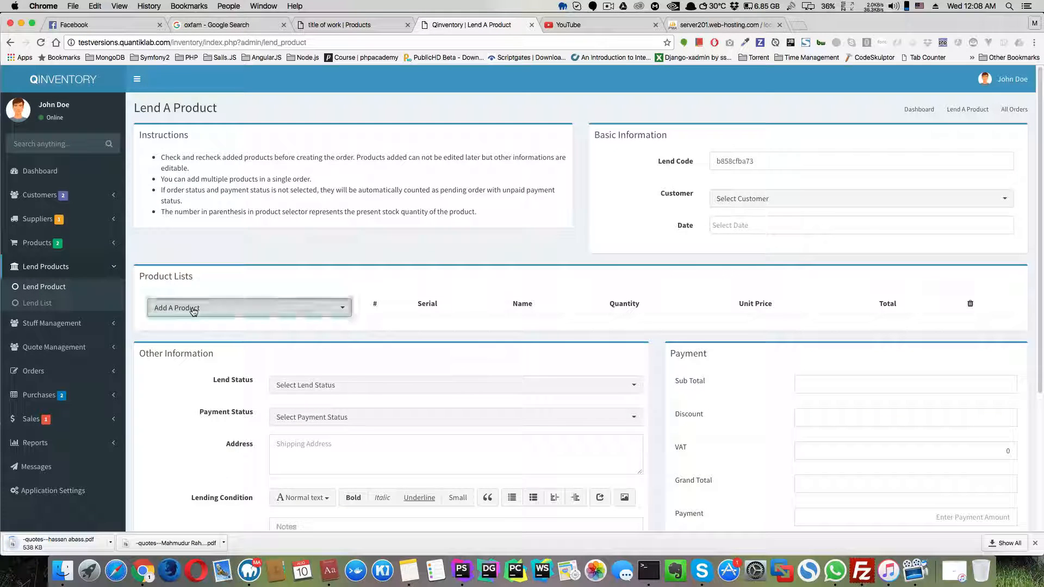
left_click(193, 309)
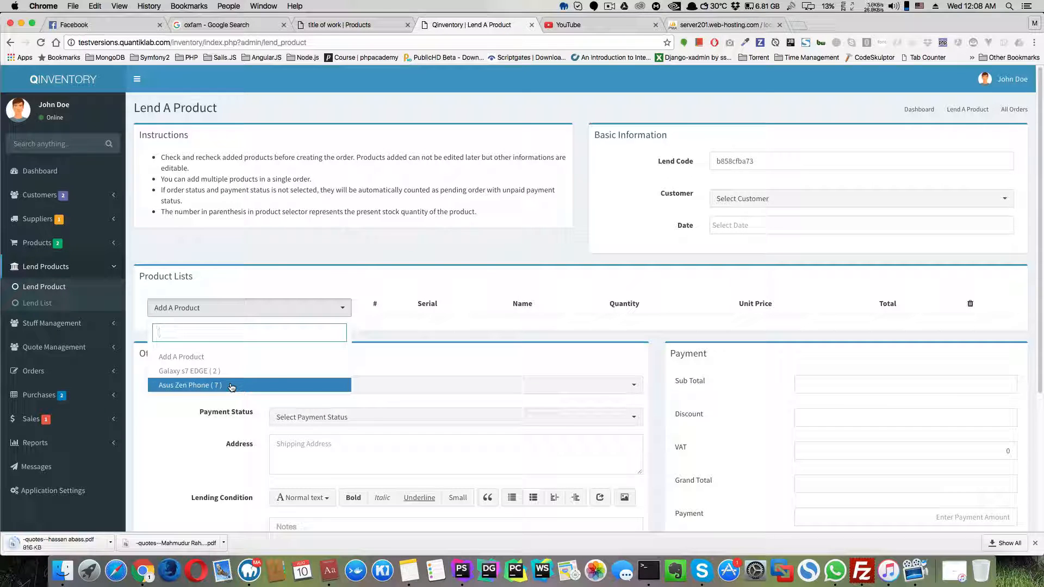
left_click(443, 273)
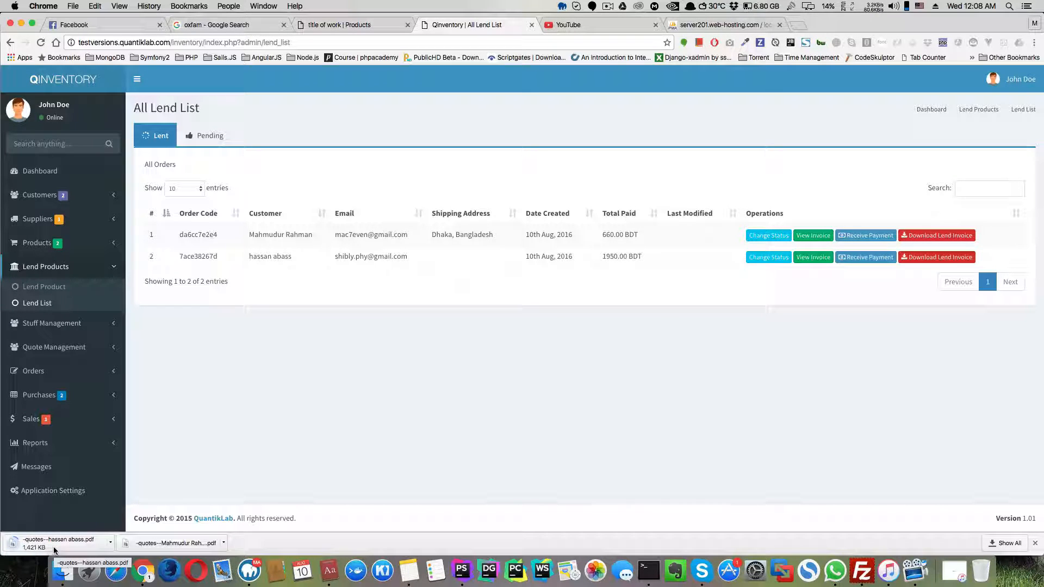
Open the downloaded lend invoice PDF, examine its Asus Zen Phone row, totals and second page, and close it.
left_click(62, 543)
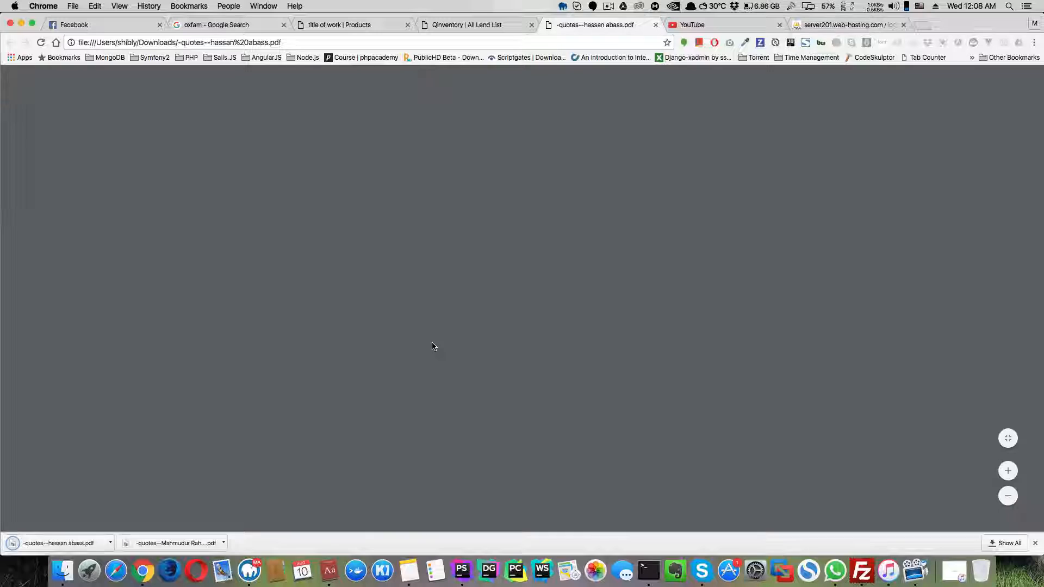
scroll(435, 343, "down", 2)
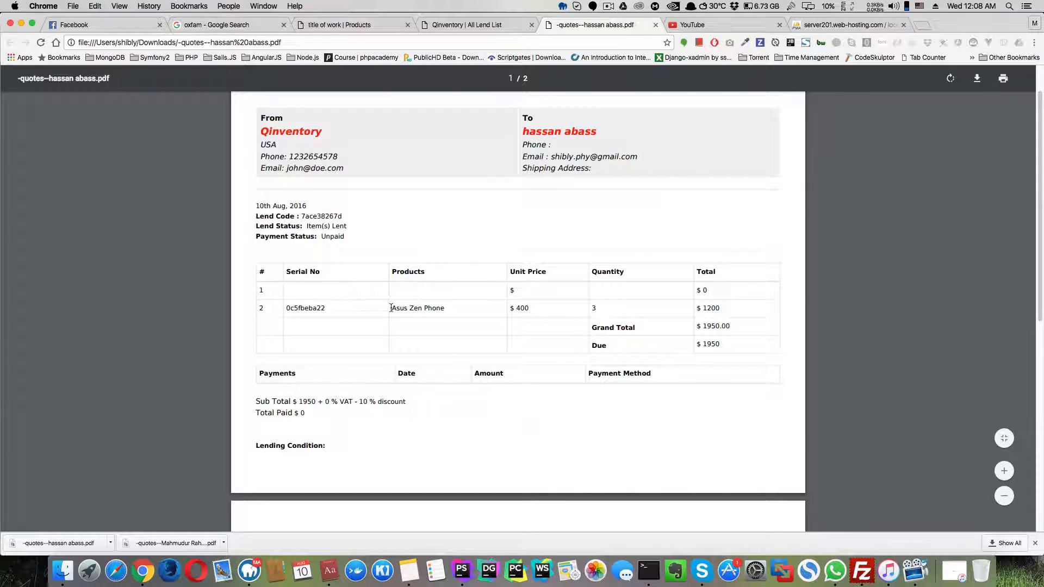
left_click_drag(391, 308, 451, 308)
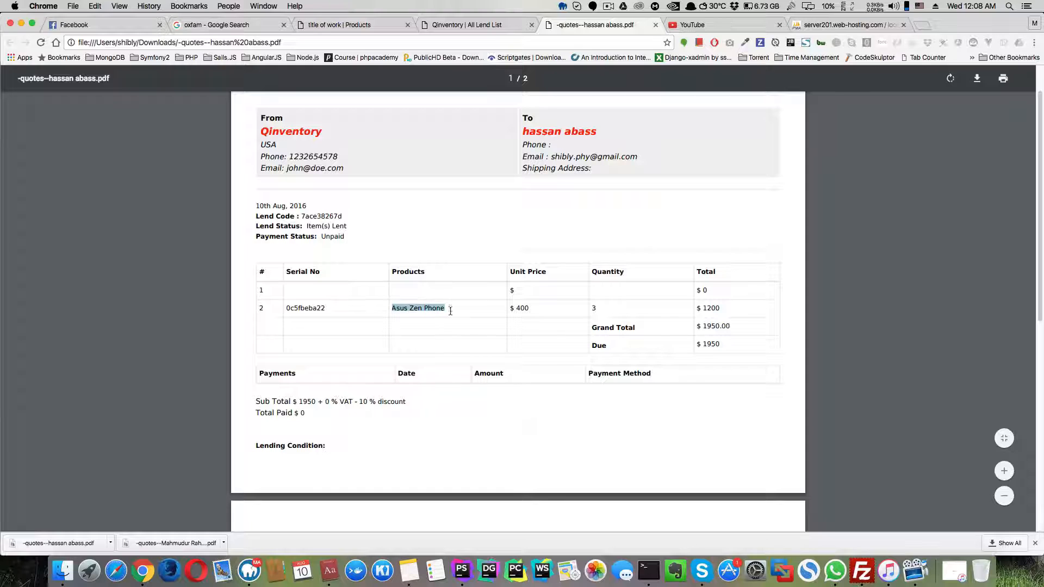
left_click(740, 329)
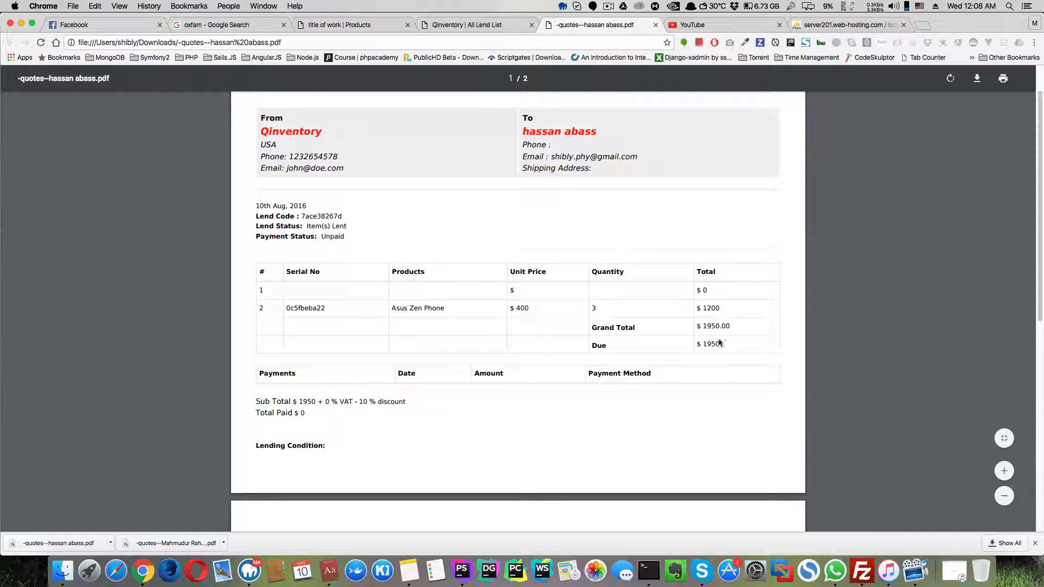
scroll(687, 381, "down", 4)
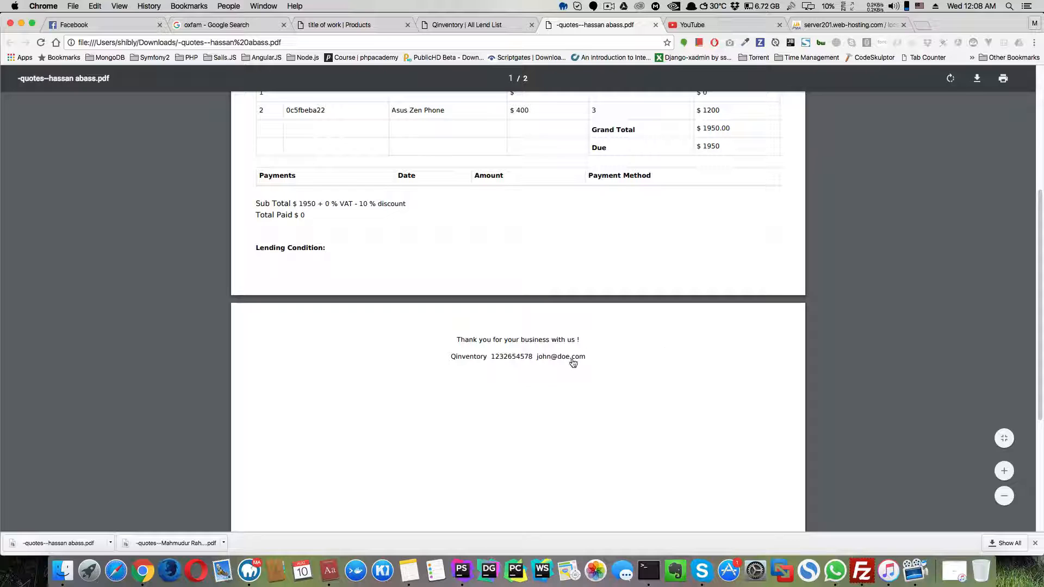
scroll(618, 369, "up", 5)
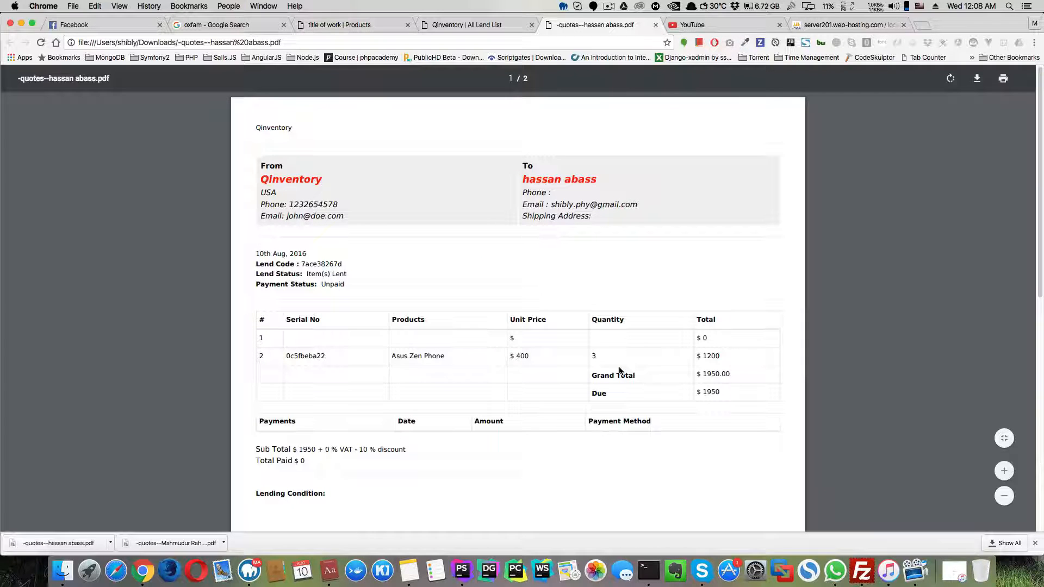
left_click(655, 25)
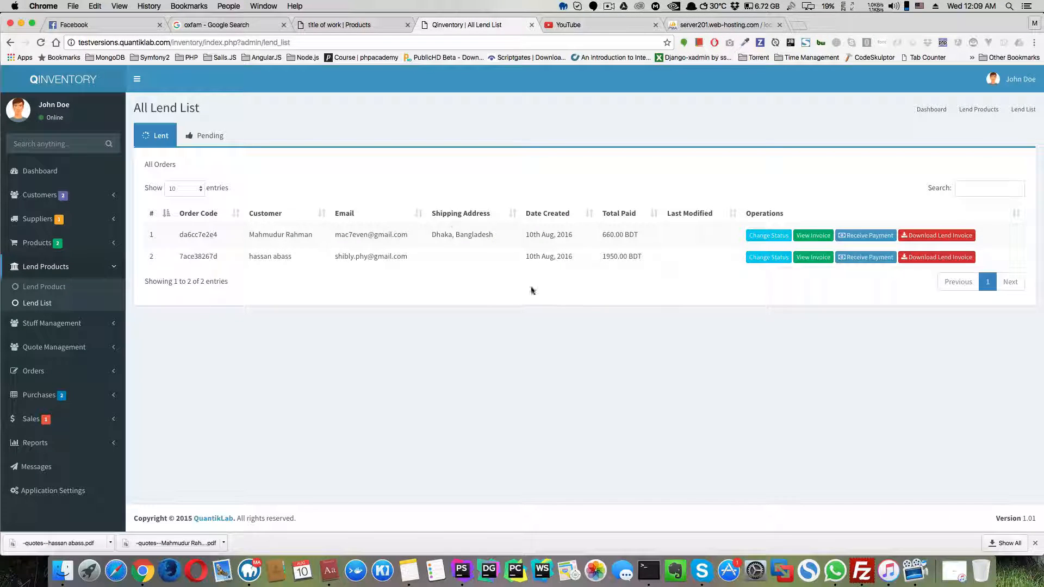